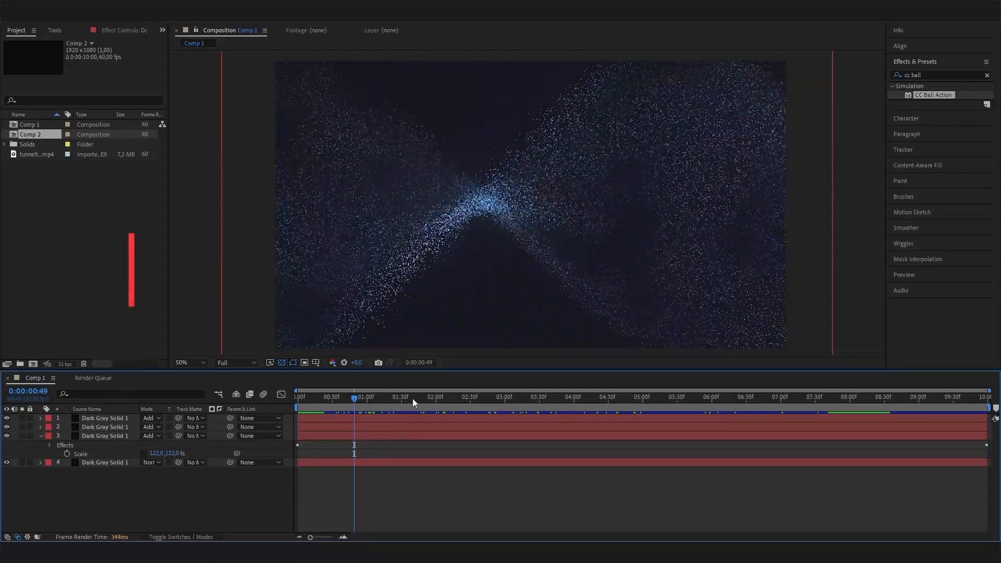
Create a new 1920 x 1080 composition lasting 10 seconds at 60 fps
{"action": "left_click_drag", "start_coordinate": [412, 398], "coordinate": [534, 419]}
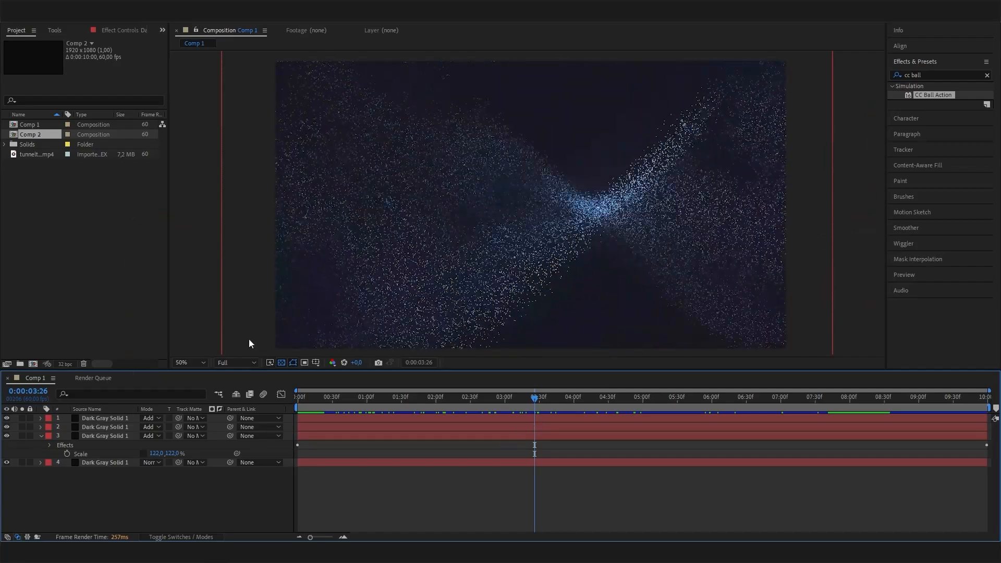
{"action": "right_click", "coordinate": [90, 260]}
{"action": "left_click", "coordinate": [104, 264]}
{"action": "left_click", "coordinate": [505, 335]}
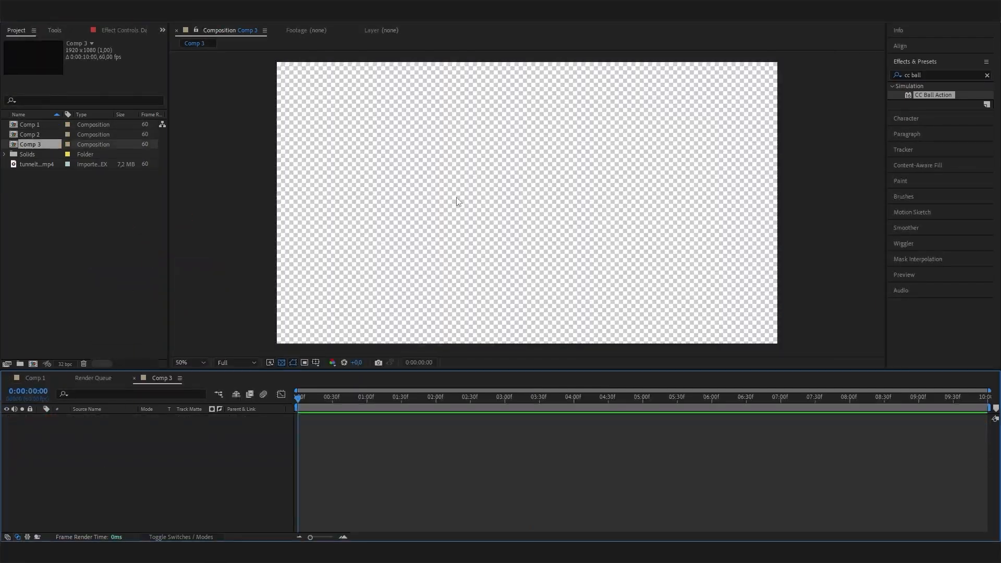
Add a solid background layer to the new composition in very dark blue, colour 101118
{"action": "right_click", "coordinate": [107, 442]}
{"action": "mouse_move", "coordinate": [170, 313]}
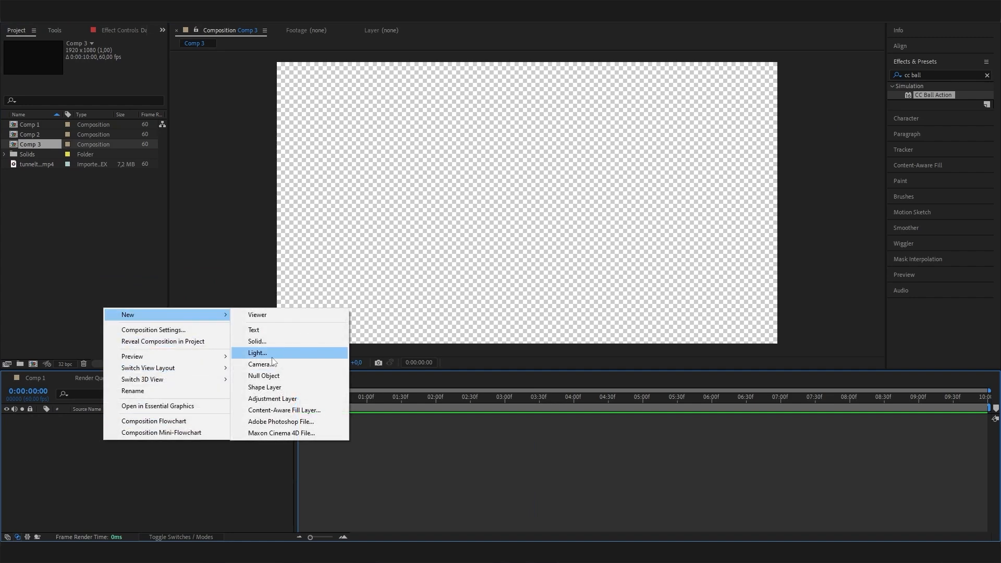
{"action": "left_click", "coordinate": [257, 342]}
{"action": "left_click", "coordinate": [120, 184]}
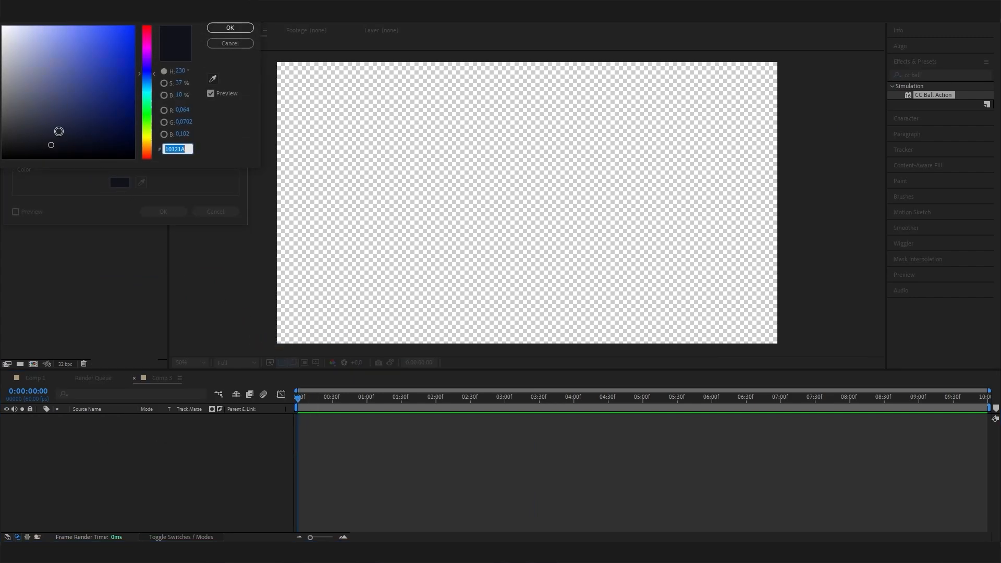
{"action": "left_click", "coordinate": [46, 145]}
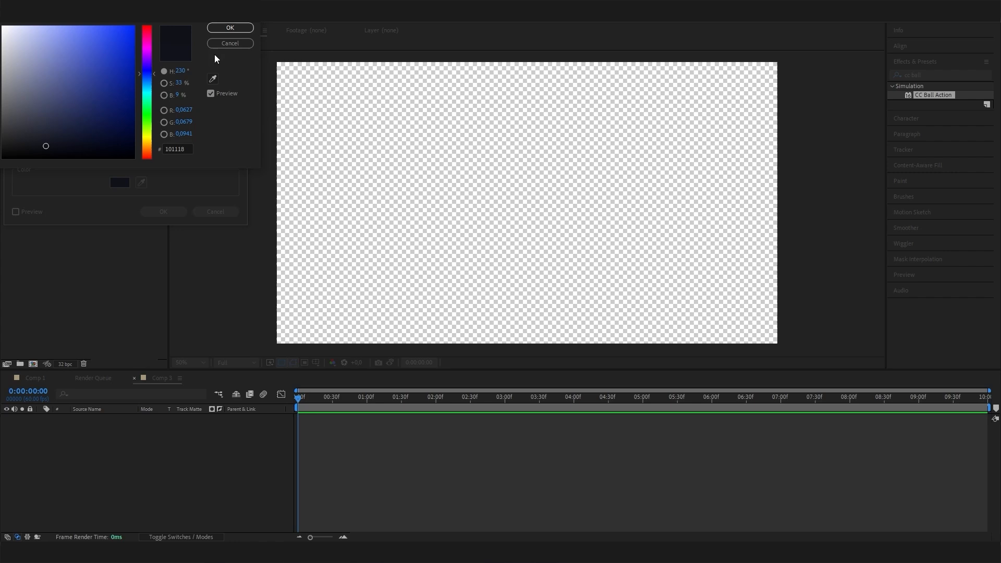
{"action": "left_click", "coordinate": [220, 30]}
{"action": "left_click", "coordinate": [163, 212]}
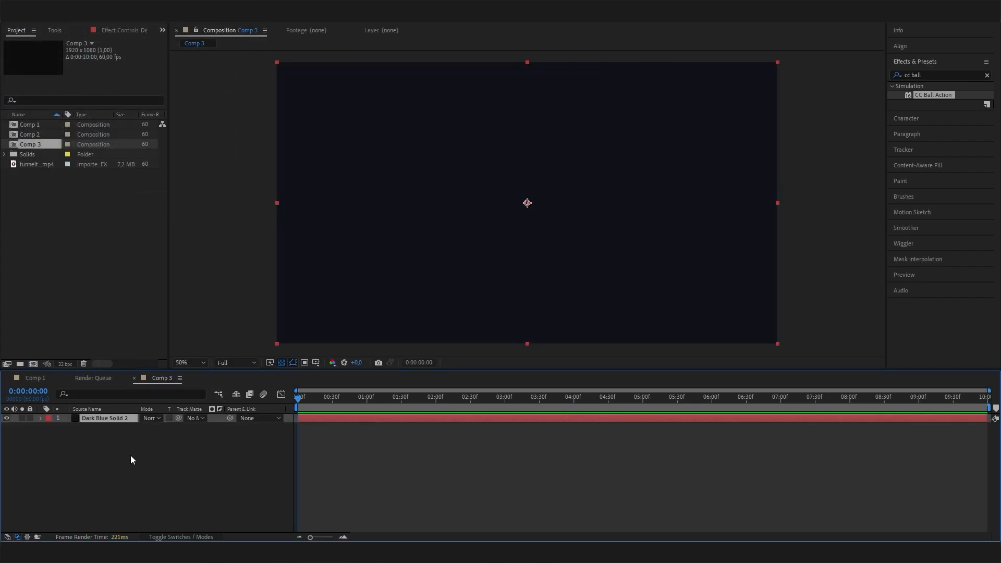
Add a second solid layer in pure white, colour FFFFFF, above the dark blue solid
{"action": "right_click", "coordinate": [120, 433]}
{"action": "mouse_move", "coordinate": [168, 307]}
{"action": "left_click", "coordinate": [311, 333]}
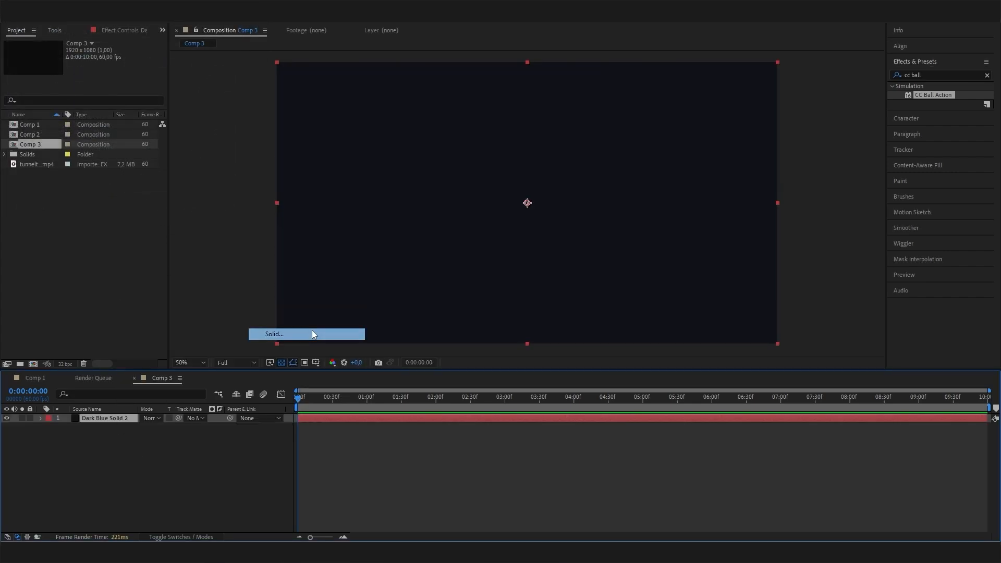
{"action": "left_click", "coordinate": [123, 185]}
{"action": "left_click_drag", "start_coordinate": [107, 106], "coordinate": [2, 27]}
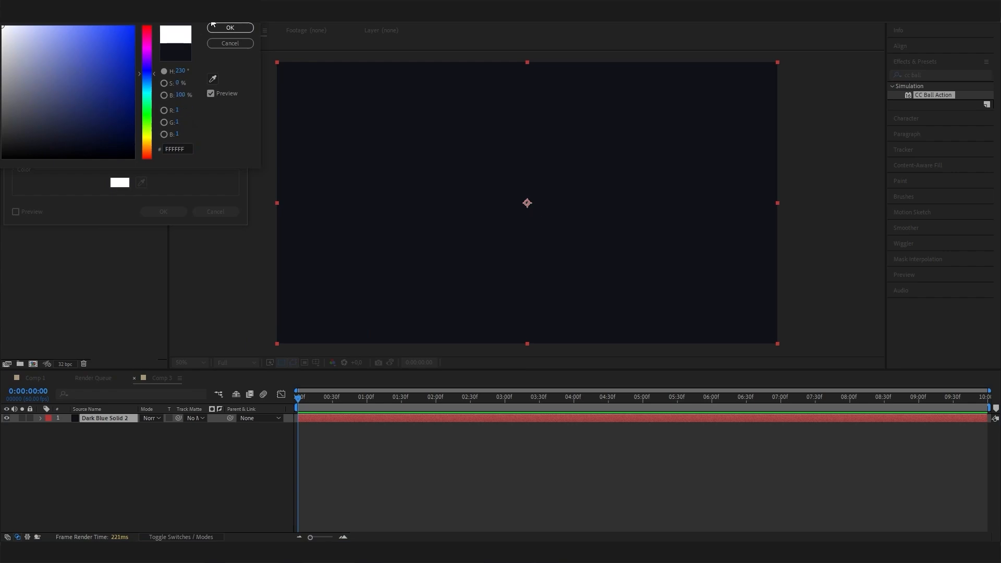
{"action": "left_click", "coordinate": [230, 29]}
{"action": "left_click", "coordinate": [164, 211]}
{"action": "left_click", "coordinate": [127, 460]}
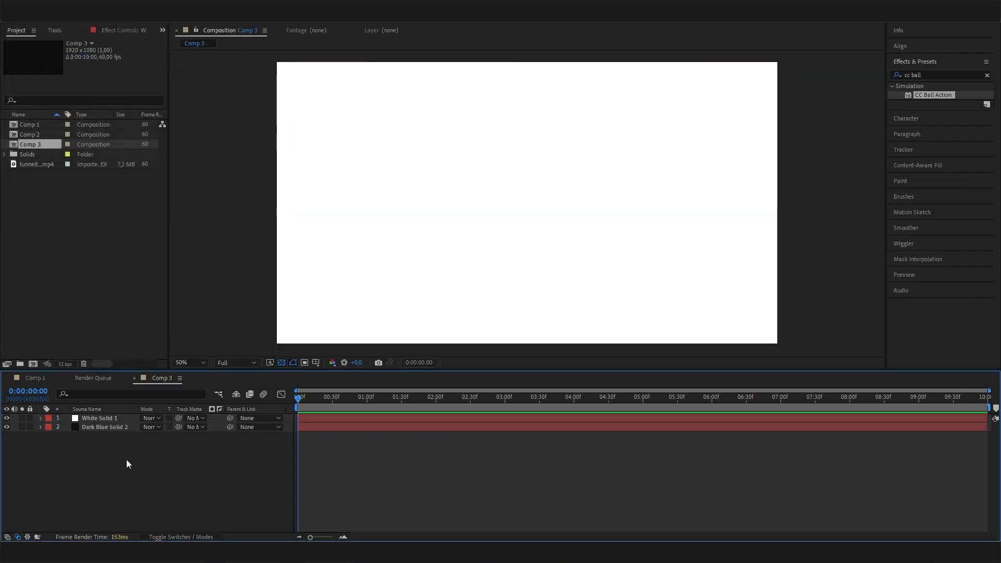
Find the CC Ball Action effect and apply it to the white solid
{"action": "left_click", "coordinate": [110, 419]}
{"action": "left_click", "coordinate": [81, 477]}
{"action": "left_click", "coordinate": [108, 418]}
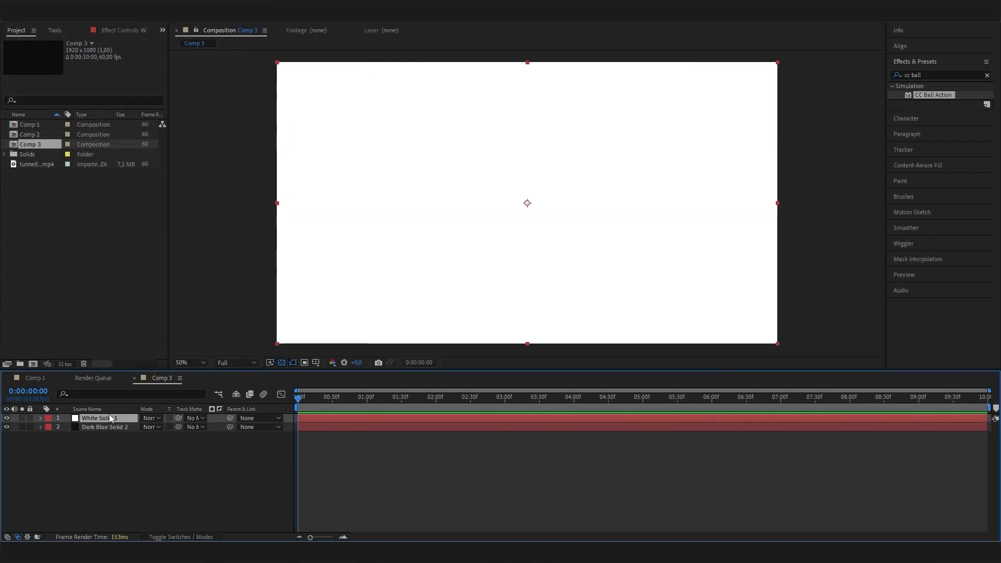
{"action": "left_click", "coordinate": [931, 74]}
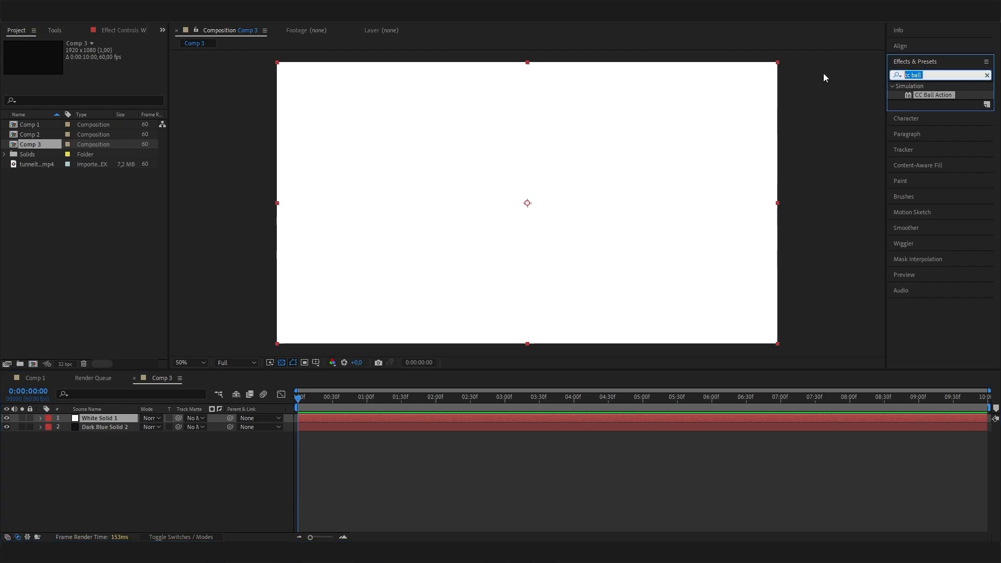
{"action": "type", "text": "cc ball"}
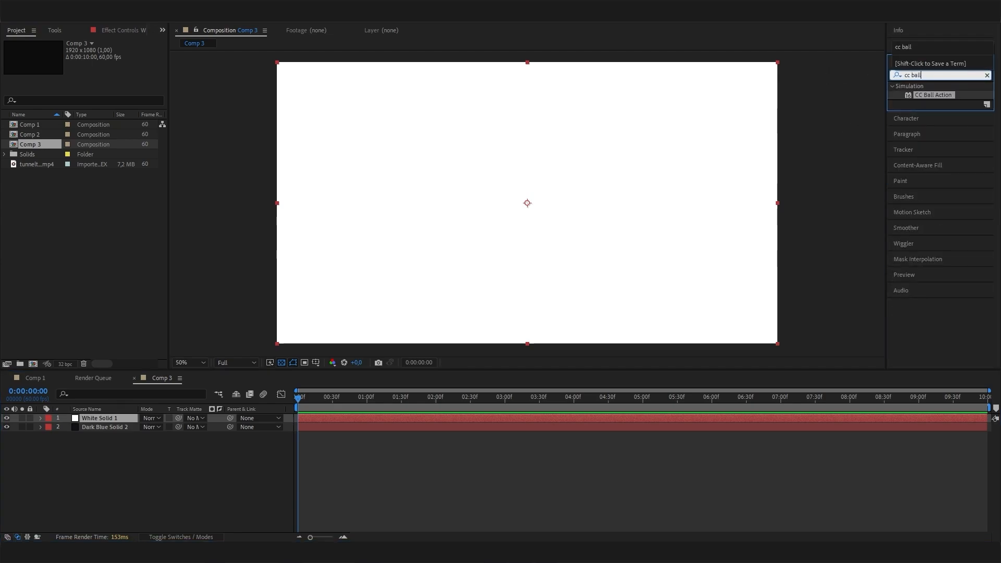
{"action": "left_click_drag", "start_coordinate": [934, 95], "coordinate": [120, 420]}
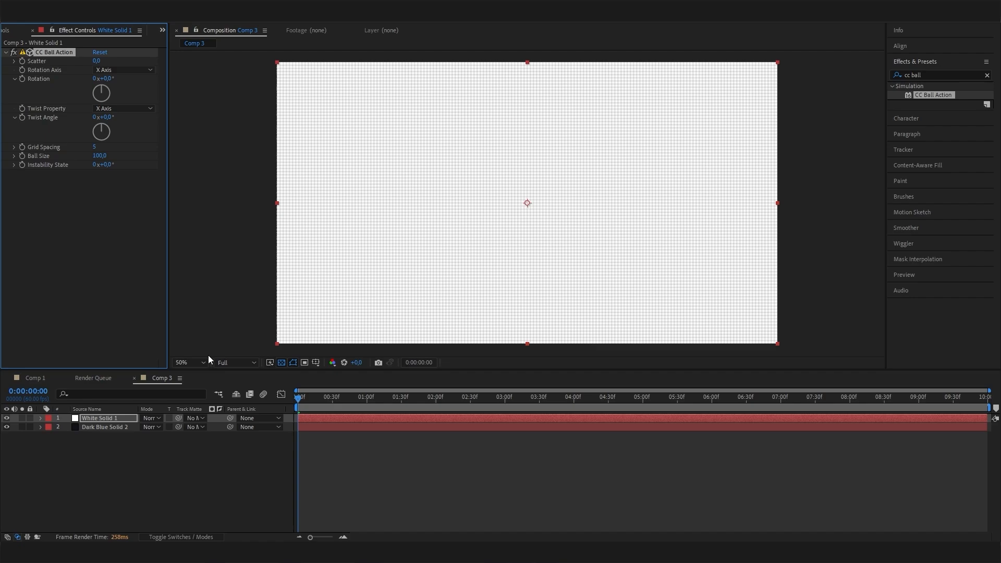
Set the CC Ball Action effect's Scatter to 7, Grid Spacing to 3 and Ball Size to 12
{"action": "left_click", "coordinate": [97, 61]}
{"action": "type", "text": "7"}
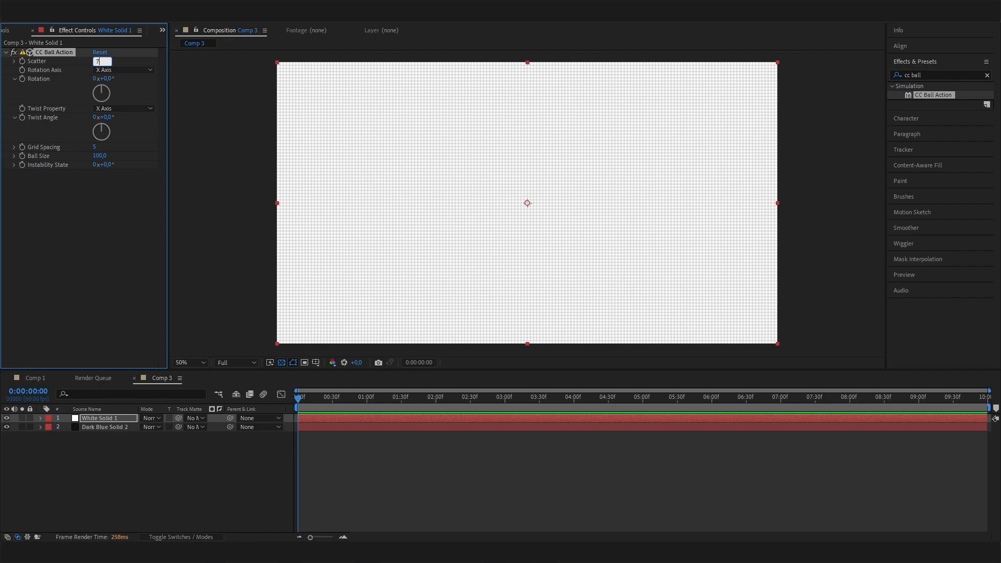
{"action": "key", "text": "Return"}
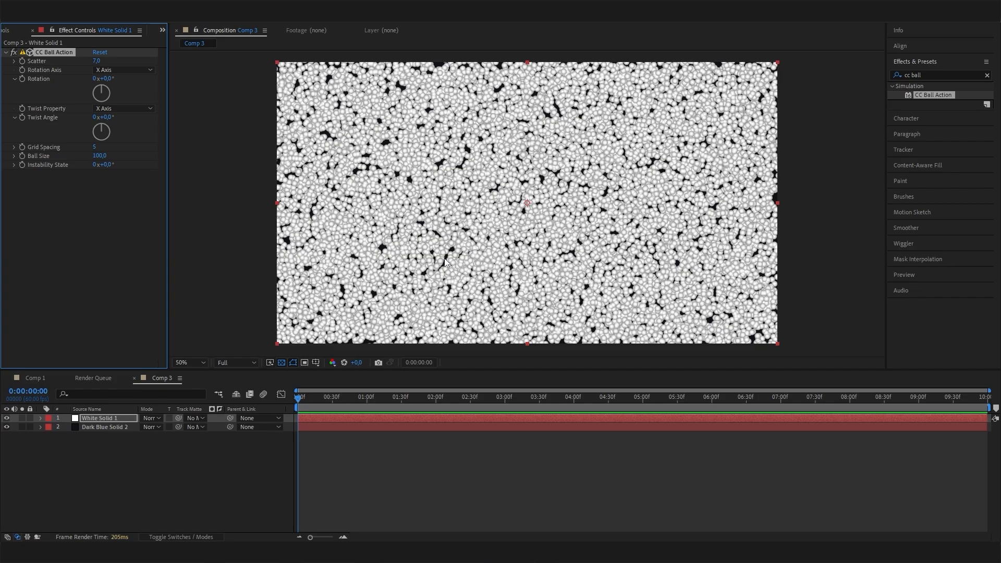
{"action": "left_click", "coordinate": [96, 148]}
{"action": "type", "text": "3"}
{"action": "key", "text": "Return"}
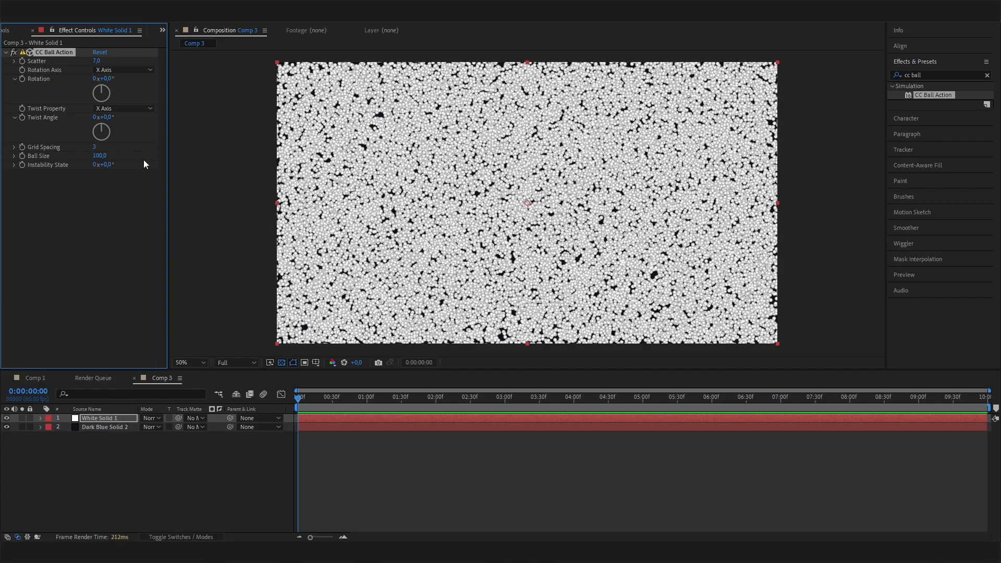
{"action": "left_click", "coordinate": [99, 156]}
{"action": "type", "text": "12"}
{"action": "key", "text": "Return"}
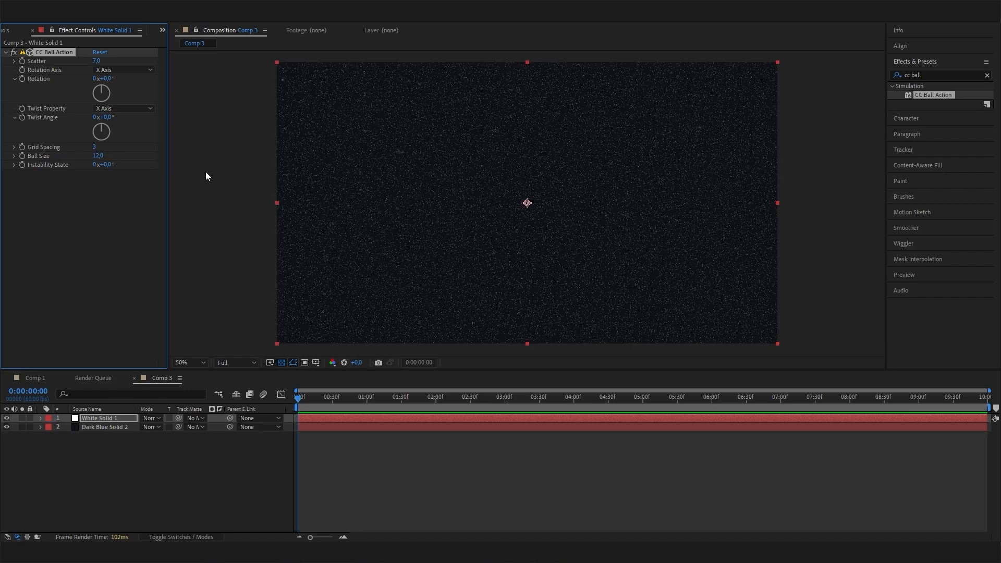
{"action": "left_click_drag", "start_coordinate": [391, 398], "coordinate": [495, 399]}
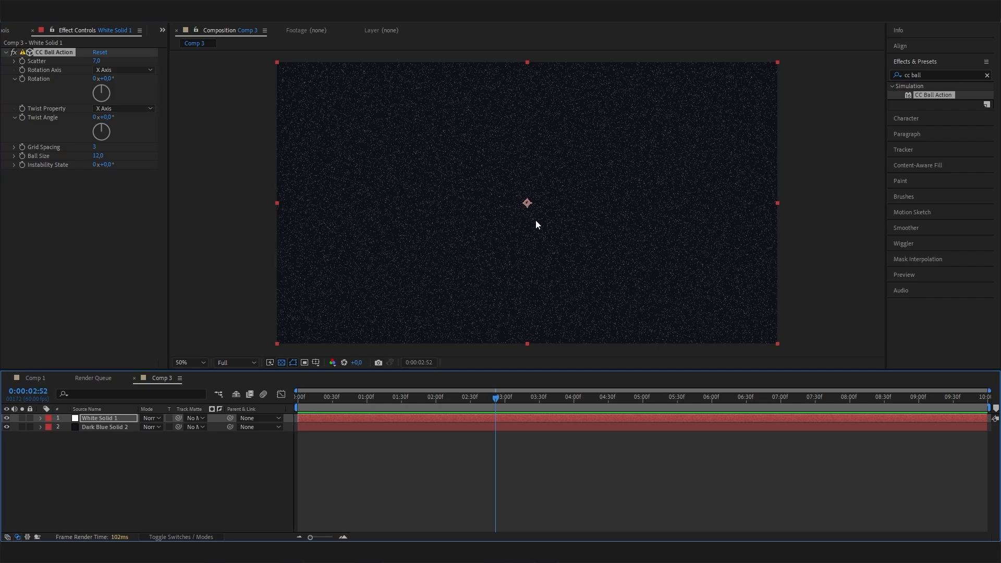
{"action": "left_click_drag", "start_coordinate": [498, 399], "coordinate": [186, 393]}
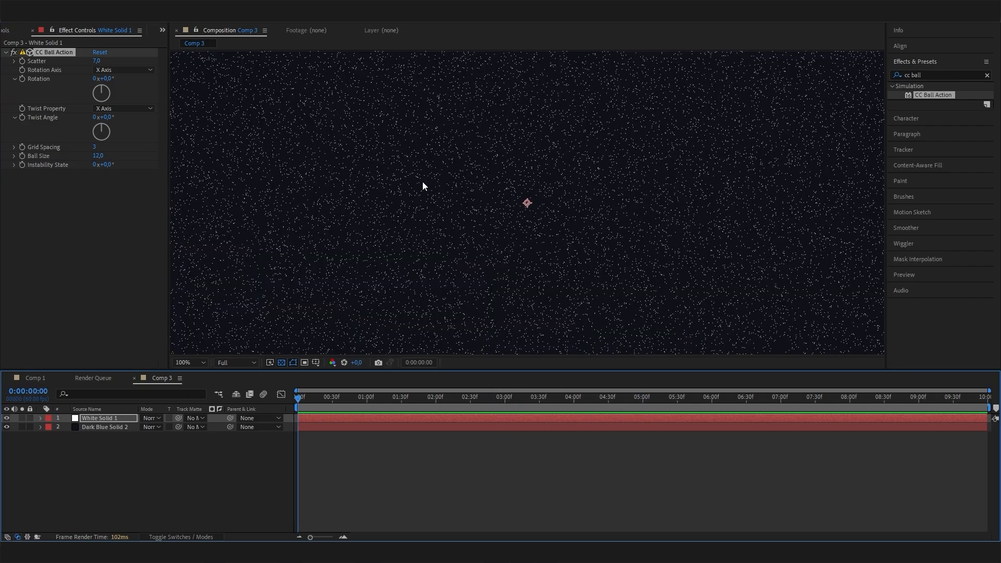
{"action": "left_click_drag", "start_coordinate": [380, 402], "coordinate": [130, 421]}
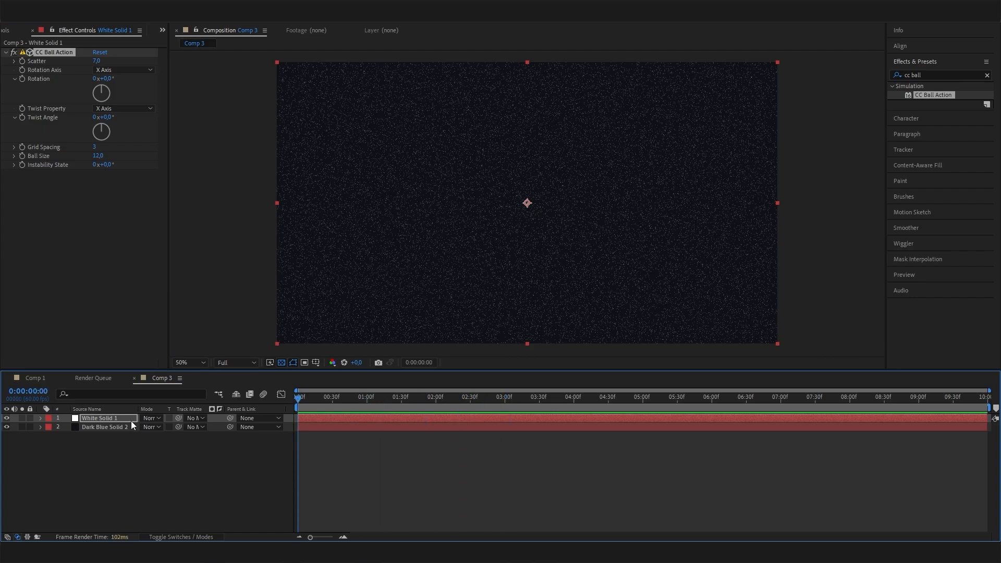
Set the Twist Angle of the white solid's CC Ball Action effect to 240°
{"action": "left_click", "coordinate": [128, 418]}
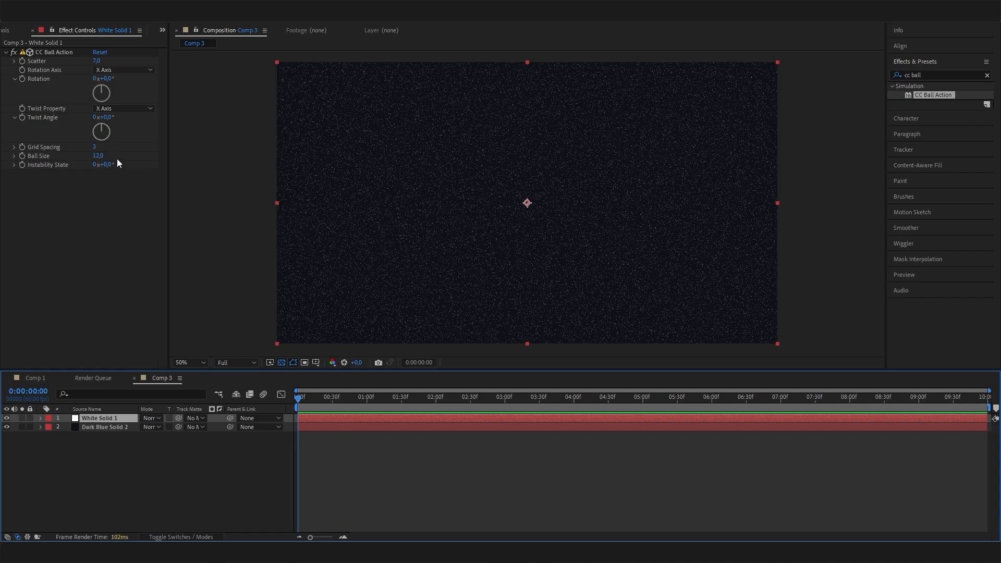
{"action": "left_click", "coordinate": [106, 118]}
{"action": "type", "text": "240"}
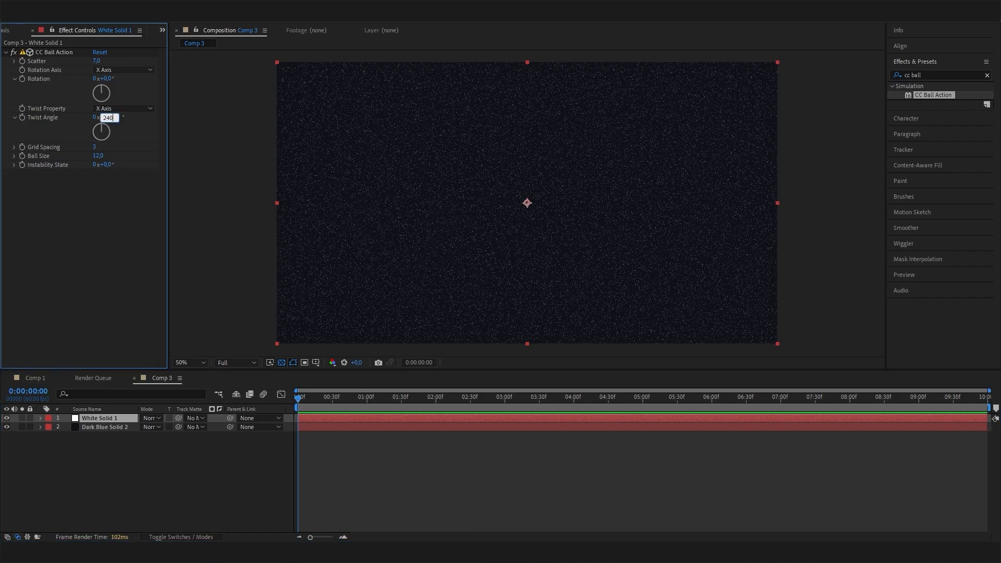
{"action": "key", "text": "Return"}
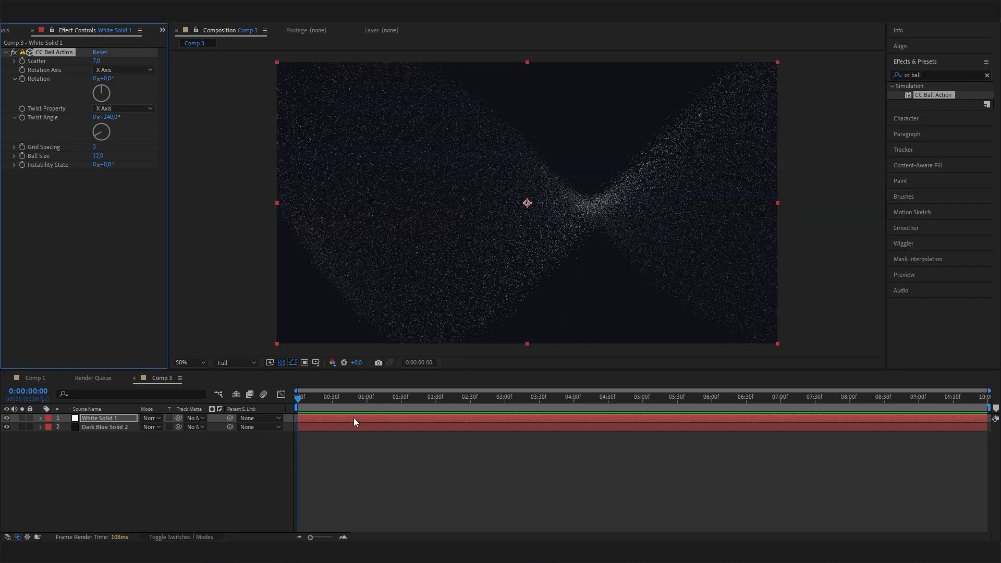
Try a Twist Angle of 296° on the ball effect and restore it to 240°
{"action": "left_click_drag", "start_coordinate": [391, 398], "coordinate": [111, 322]}
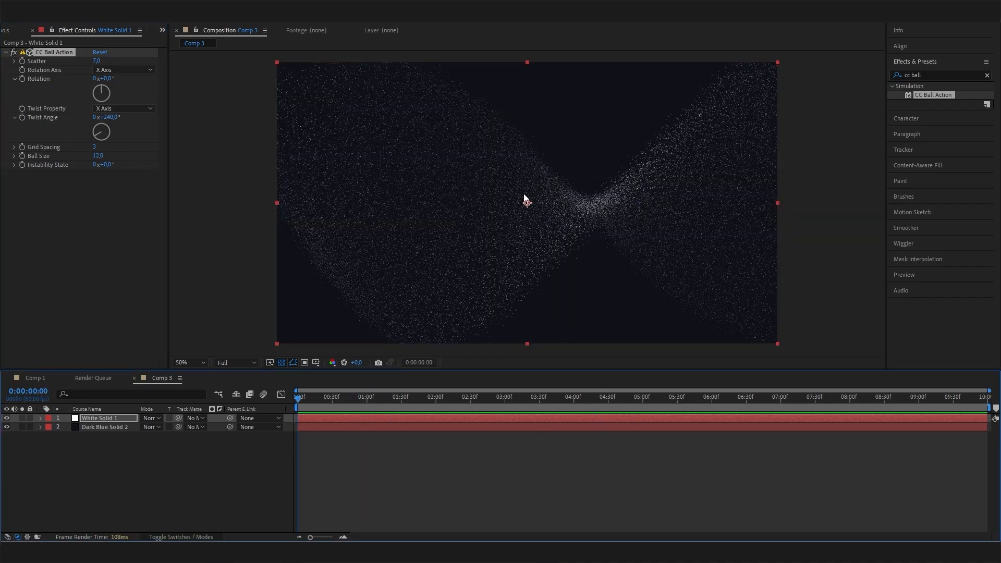
{"action": "left_click_drag", "start_coordinate": [97, 138], "coordinate": [21, 91]}
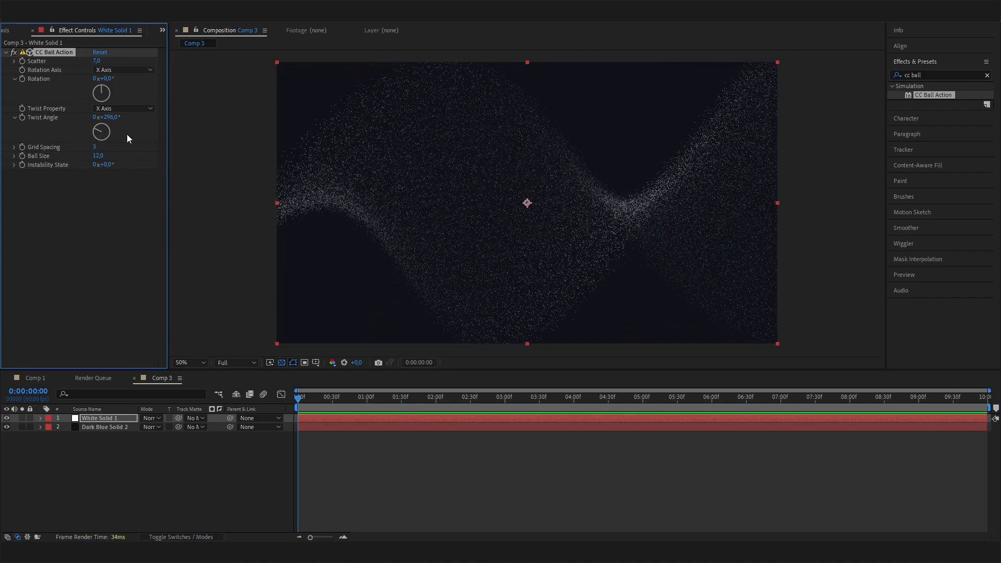
{"action": "left_click", "coordinate": [110, 117]}
{"action": "type", "text": "340"}
{"action": "key", "text": "Return"}
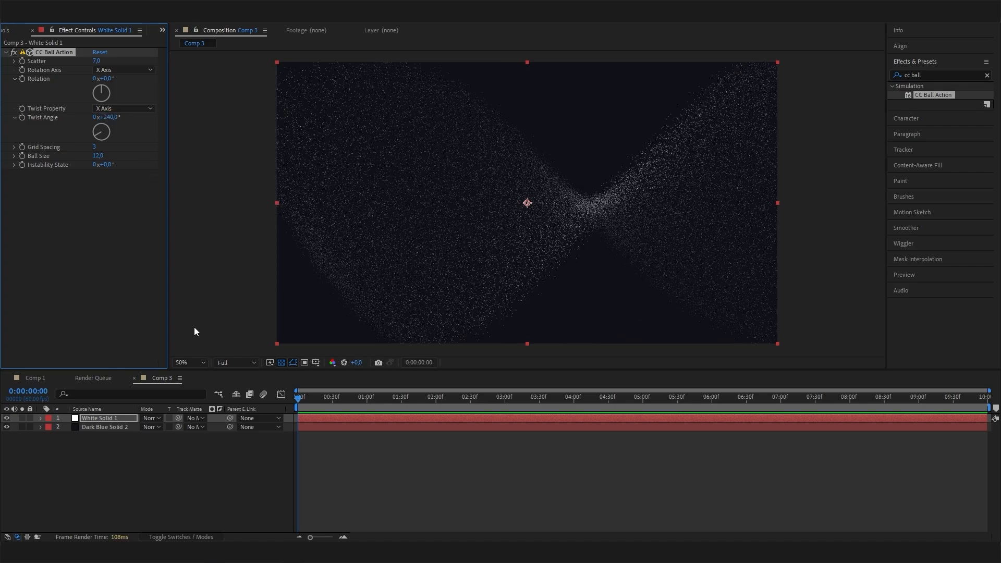
{"action": "left_click_drag", "start_coordinate": [308, 403], "coordinate": [630, 396]}
{"action": "key", "text": "Home"}
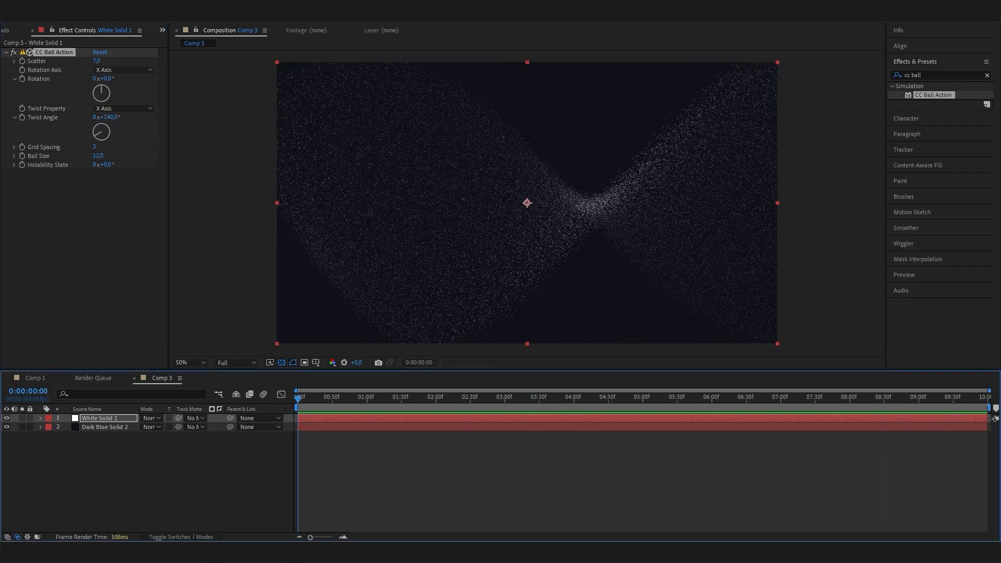
{"action": "left_click_drag", "start_coordinate": [299, 401], "coordinate": [644, 398]}
{"action": "key", "text": "Home"}
Animate the ball effect's Rotation with keyframes from 0° at the first frame to 3x+355° at the last frame
{"action": "left_click", "coordinate": [52, 82]}
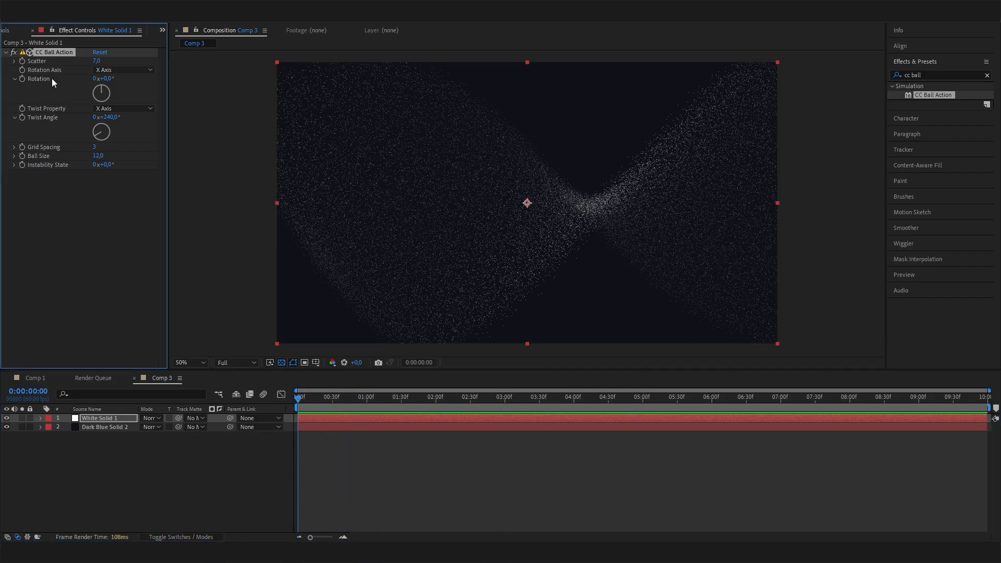
{"action": "left_click", "coordinate": [306, 404]}
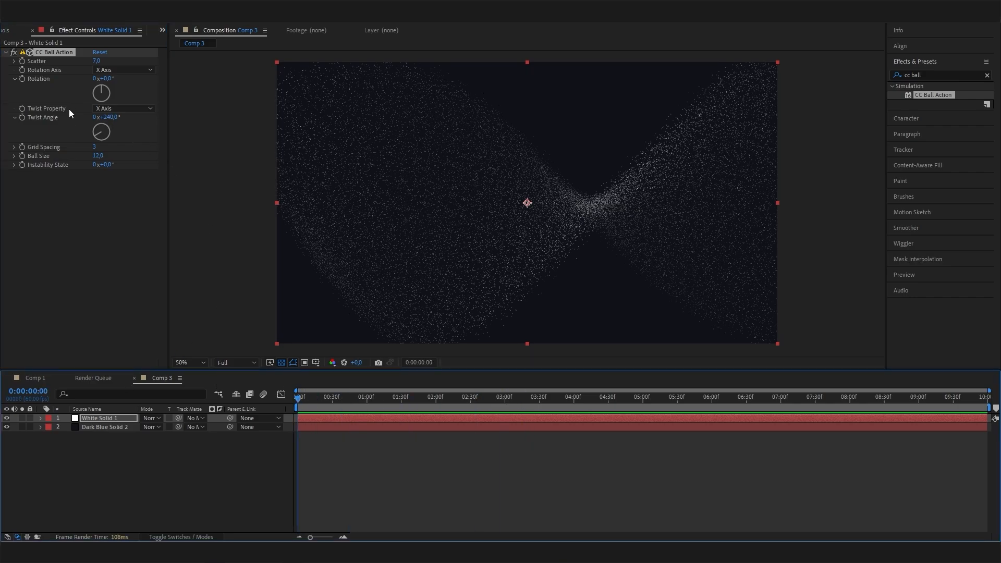
{"action": "left_click", "coordinate": [26, 82]}
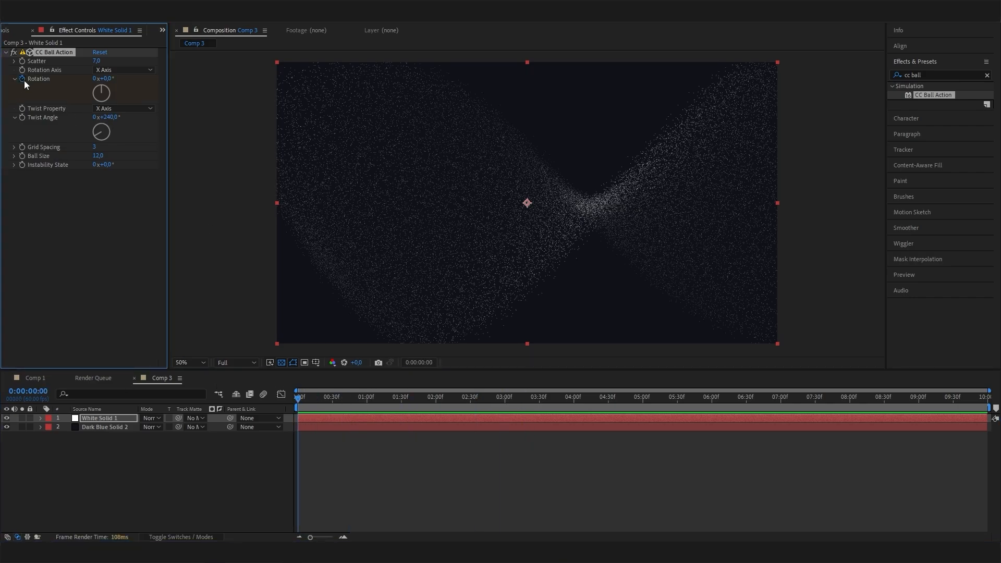
{"action": "left_click_drag", "start_coordinate": [965, 399], "coordinate": [1000, 415]}
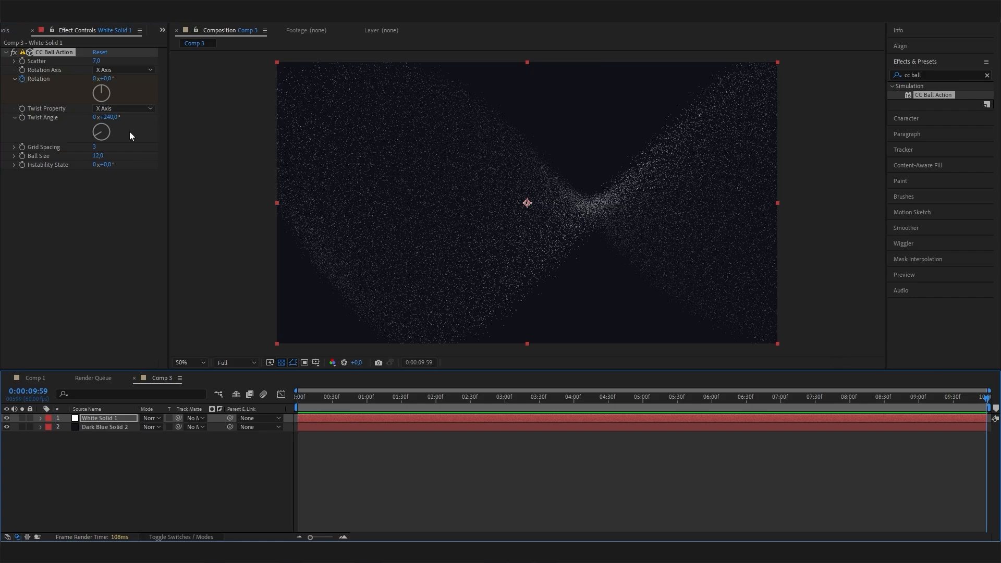
{"action": "left_click_drag", "start_coordinate": [103, 90], "coordinate": [103, 46]}
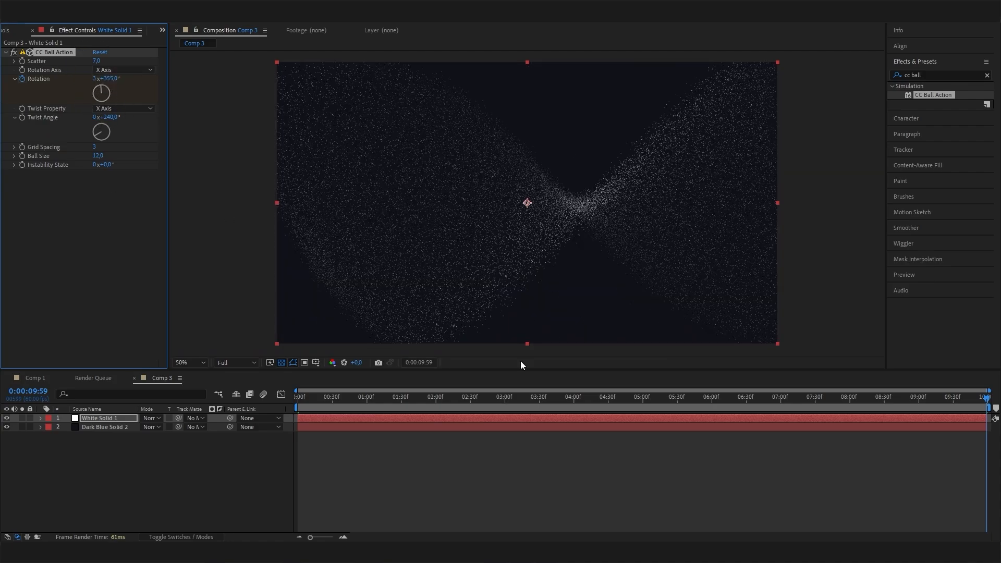
Preview the rotation animation at several points in time and inspect the particles at 100% magnification
{"action": "left_click_drag", "start_coordinate": [451, 397], "coordinate": [451, 441]}
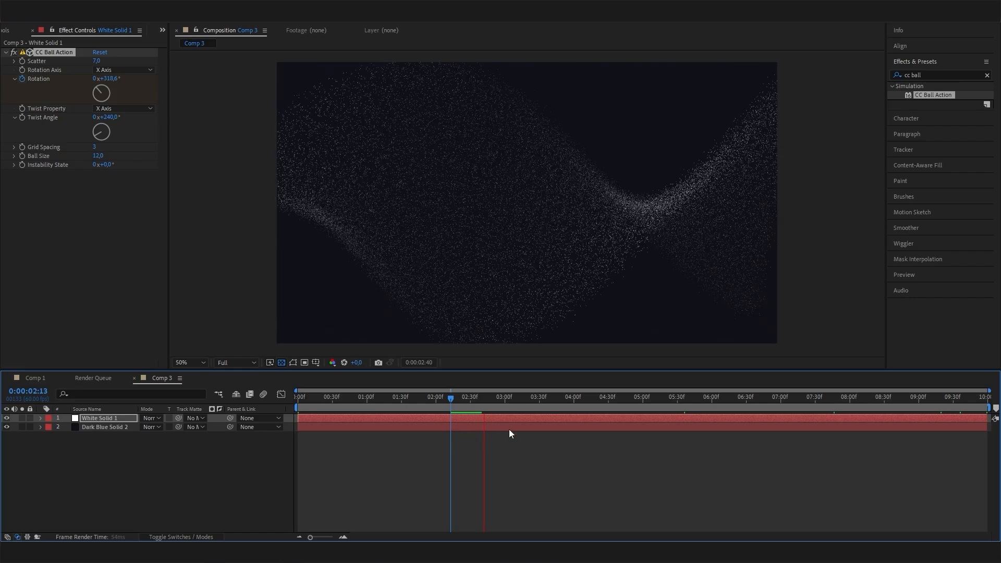
{"action": "key", "text": "space"}
{"action": "left_click_drag", "start_coordinate": [513, 397], "coordinate": [602, 409]}
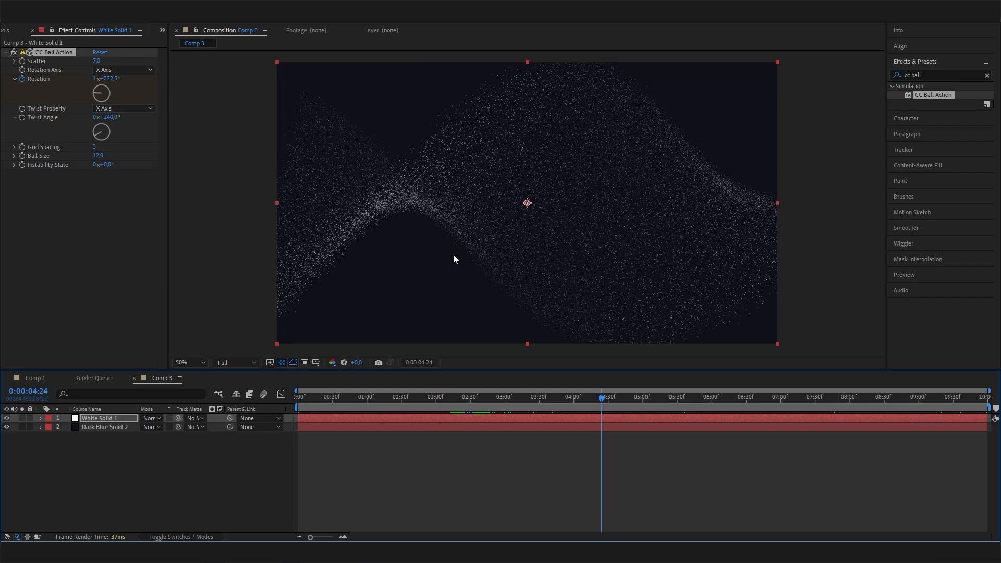
{"action": "key", "text": "slash"}
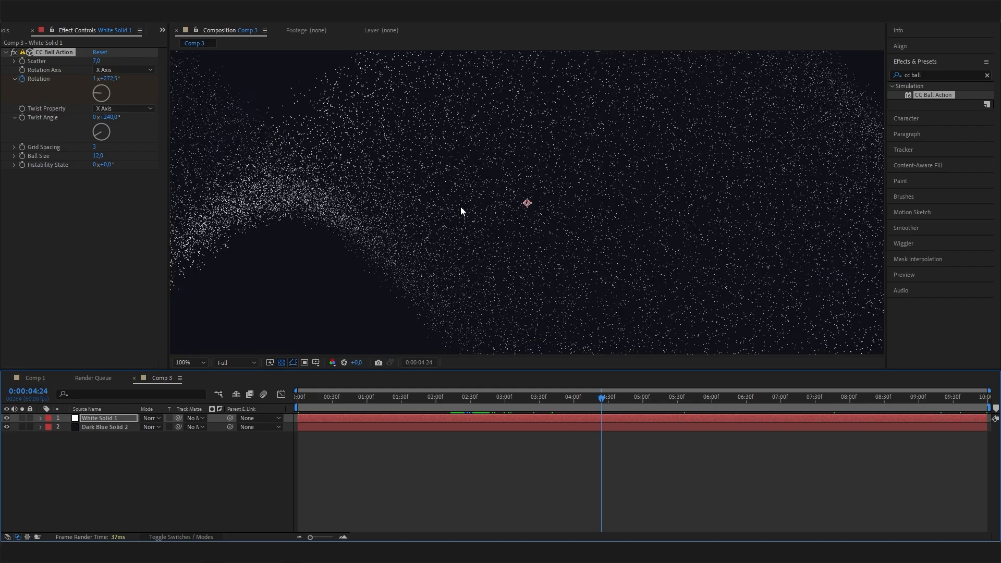
Compare the particle wave in Comp 3 with the finished animation in Comp 1 at different times
{"action": "key", "text": "comma"}
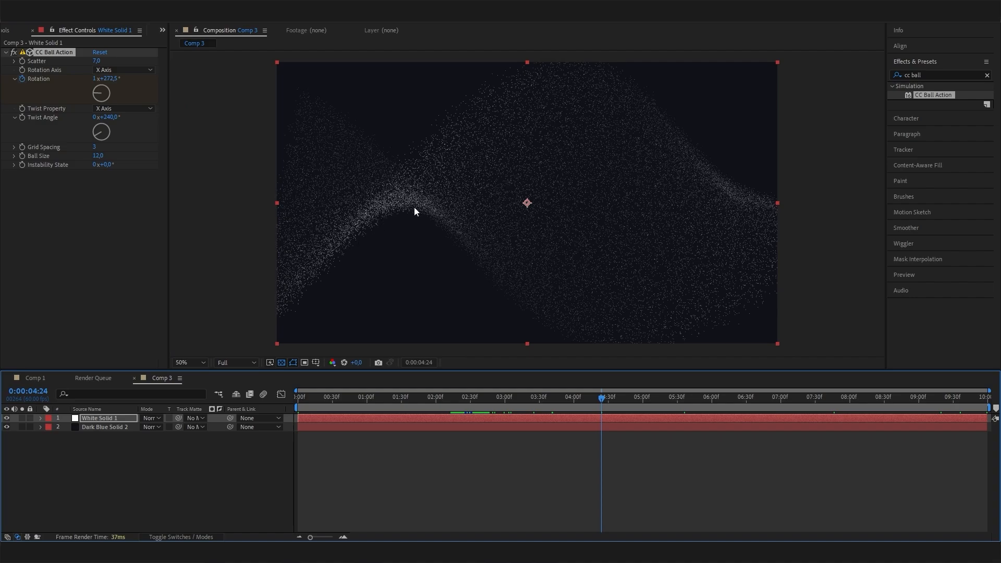
{"action": "left_click", "coordinate": [45, 379]}
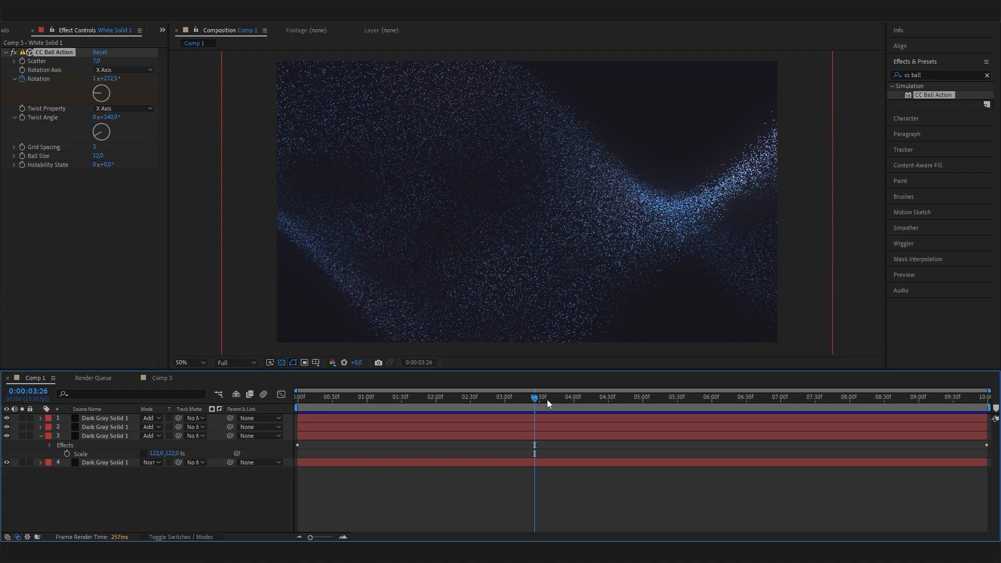
{"action": "left_click_drag", "start_coordinate": [547, 399], "coordinate": [820, 386]}
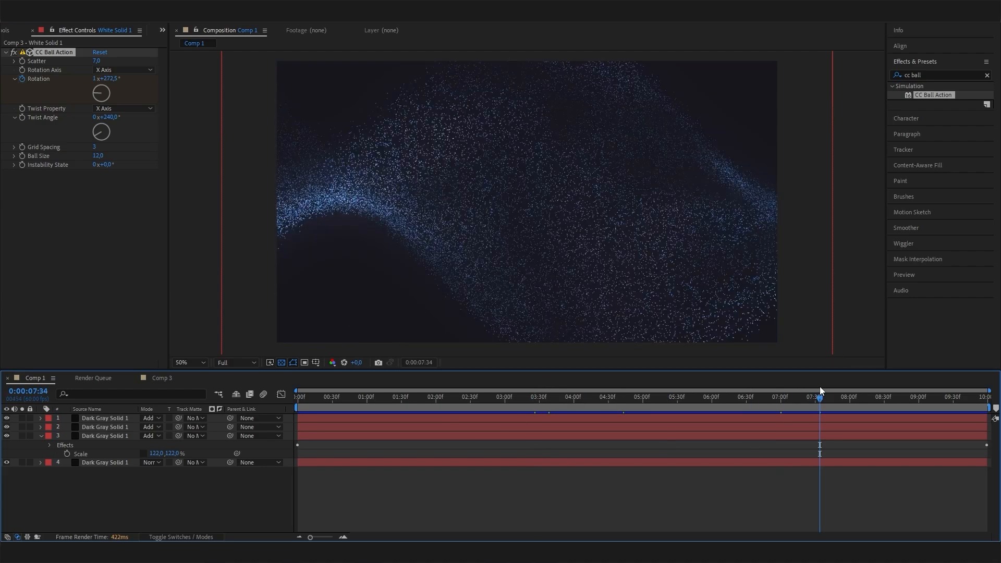
{"action": "left_click", "coordinate": [164, 379]}
{"action": "left_click_drag", "start_coordinate": [463, 395], "coordinate": [446, 406]}
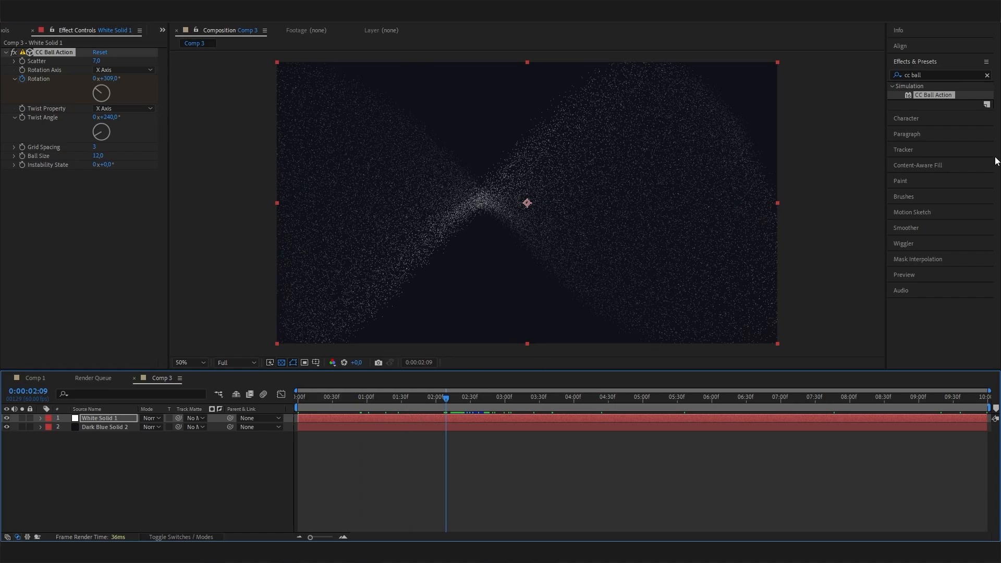
Apply the Noise & Grain Fractal Noise effect to the white solid and move it above CC Ball Action
{"action": "left_click_drag", "start_coordinate": [934, 75], "coordinate": [846, 80]}
{"action": "type", "text": "fract"}
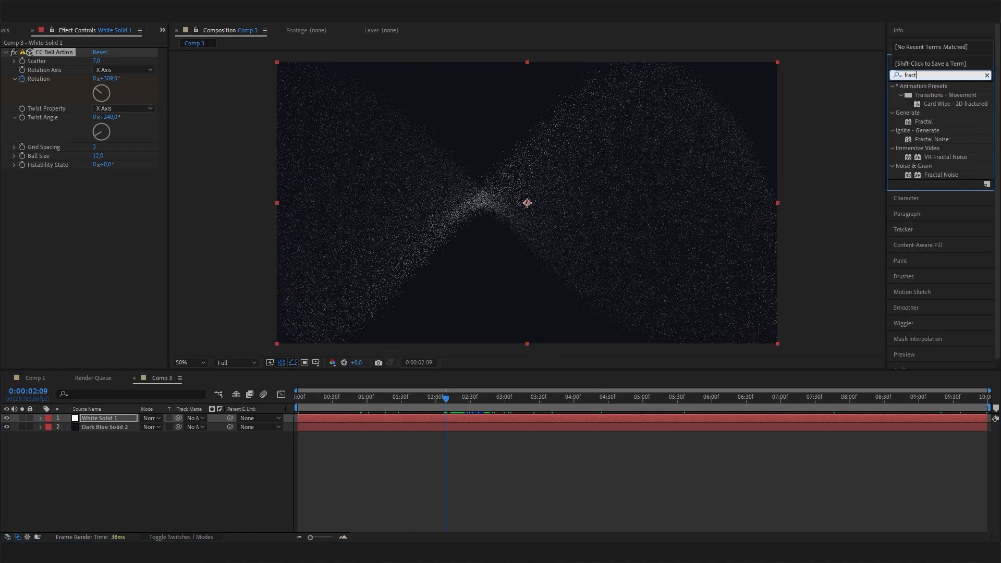
{"action": "left_click_drag", "start_coordinate": [941, 175], "coordinate": [96, 274]}
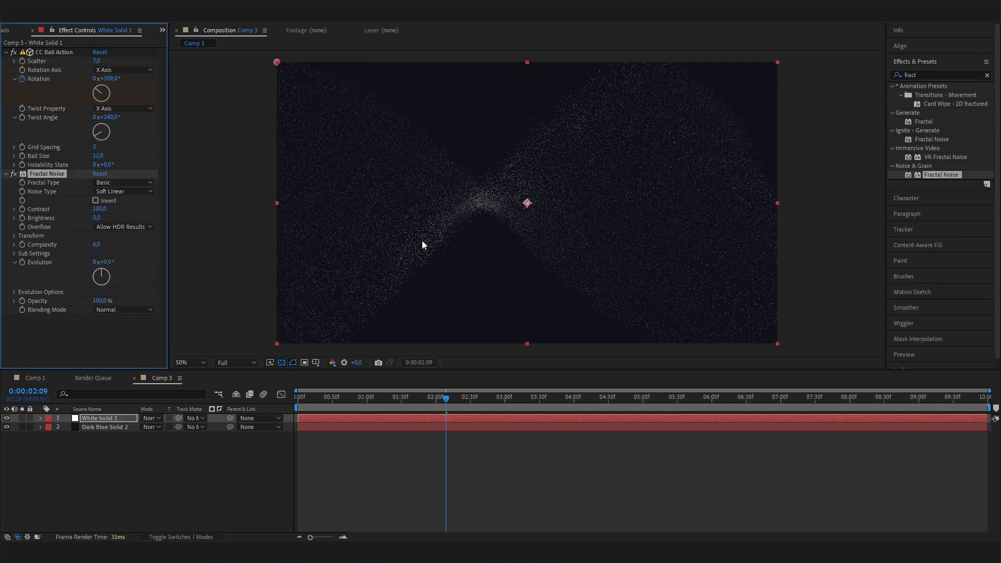
{"action": "left_click_drag", "start_coordinate": [484, 405], "coordinate": [431, 402]}
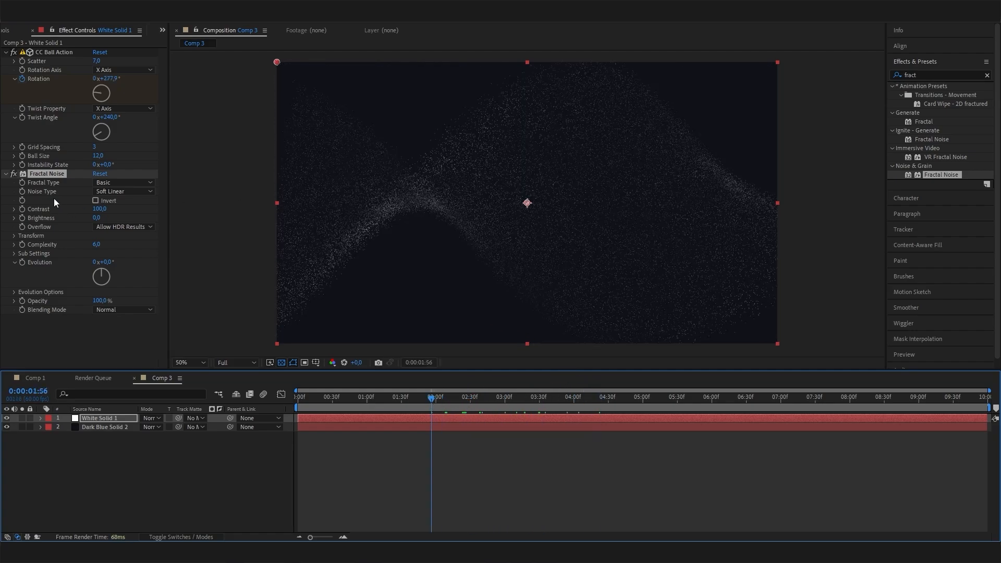
{"action": "left_click_drag", "start_coordinate": [36, 174], "coordinate": [43, 48]}
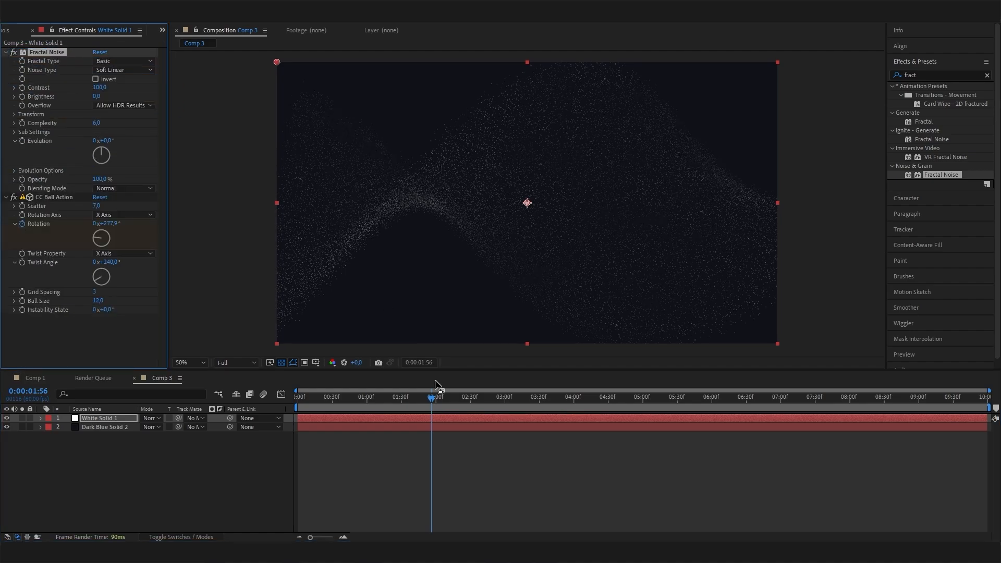
{"action": "left_click_drag", "start_coordinate": [436, 397], "coordinate": [461, 408]}
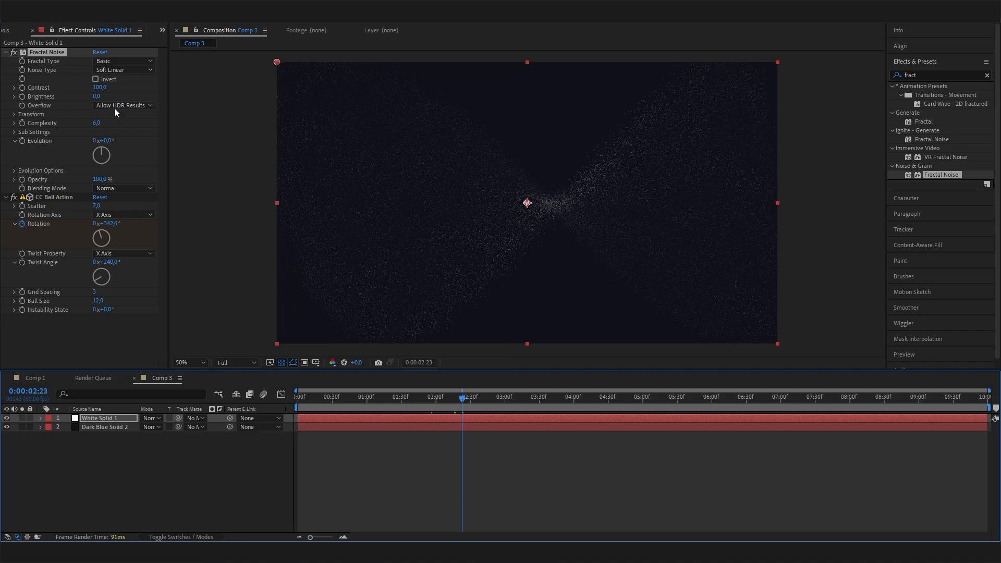
Set the Contrast of the white solid's Fractal Noise to 200
{"action": "left_click", "coordinate": [99, 87]}
{"action": "type", "text": "200"}
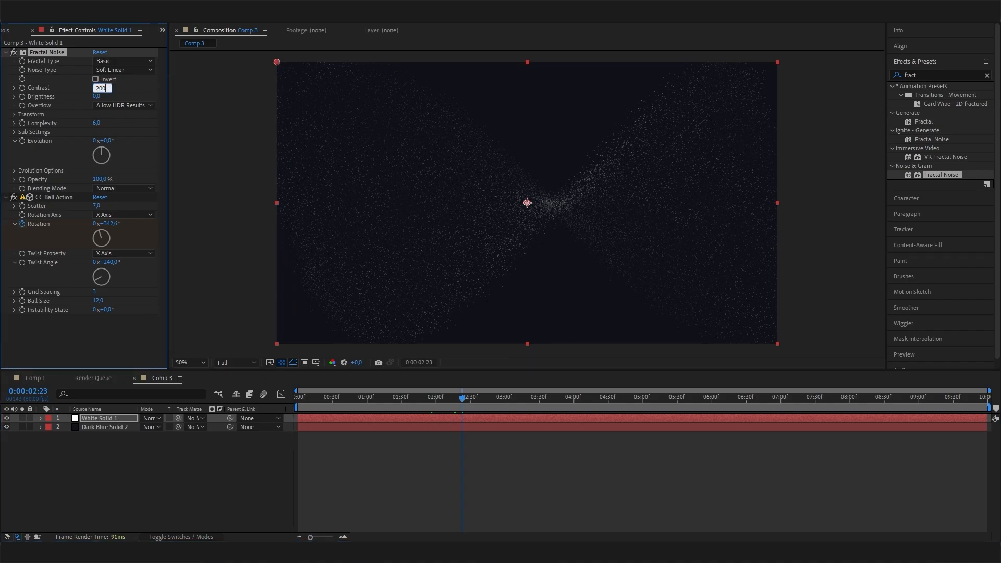
{"action": "key", "text": "Return"}
Try noise Scale values of 300 and 500 in the Fractal Noise transform settings, and settle on 600
{"action": "left_click", "coordinate": [14, 114]}
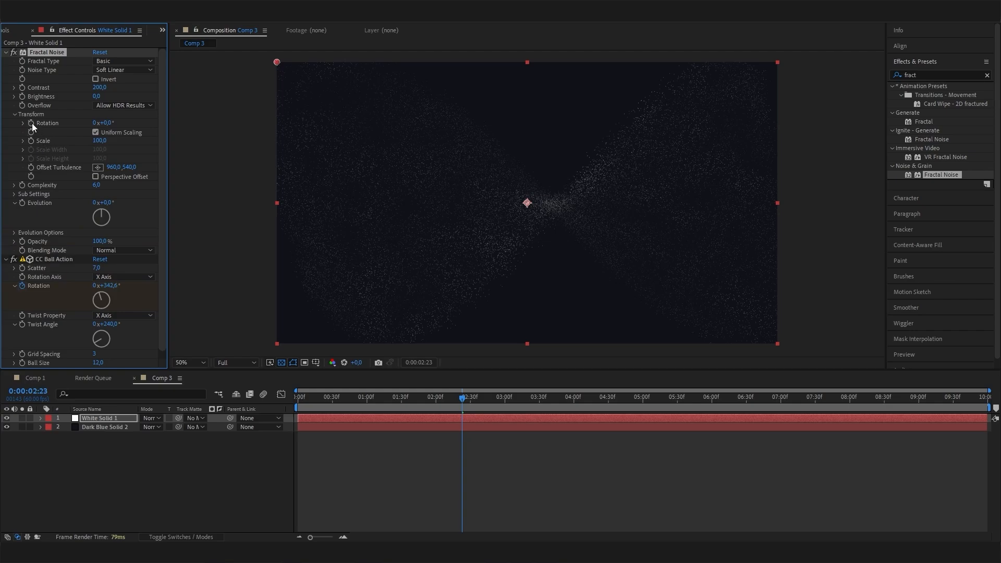
{"action": "left_click", "coordinate": [14, 115]}
{"action": "left_click", "coordinate": [14, 115]}
{"action": "left_click", "coordinate": [99, 140]}
{"action": "type", "text": "300"}
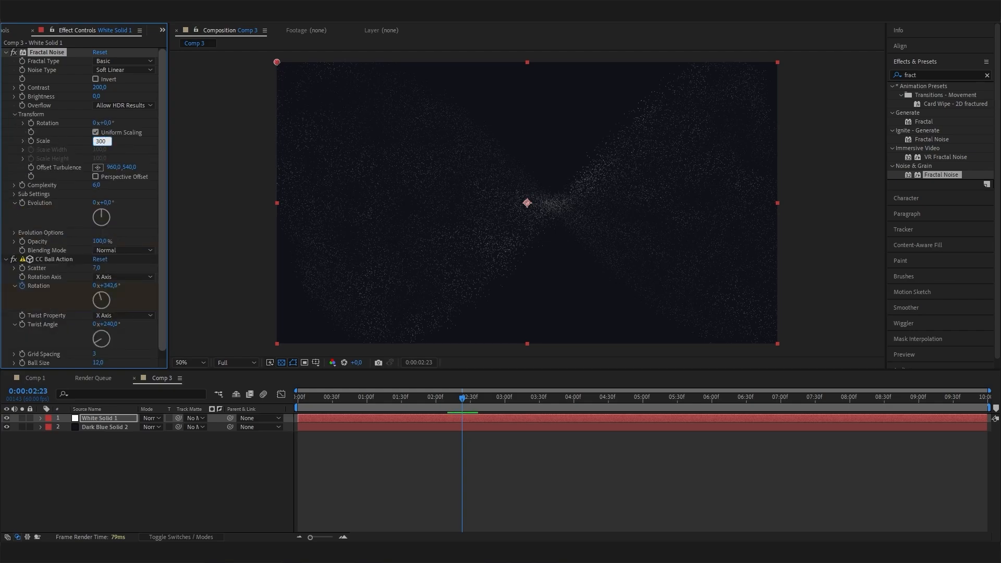
{"action": "key", "text": "Return"}
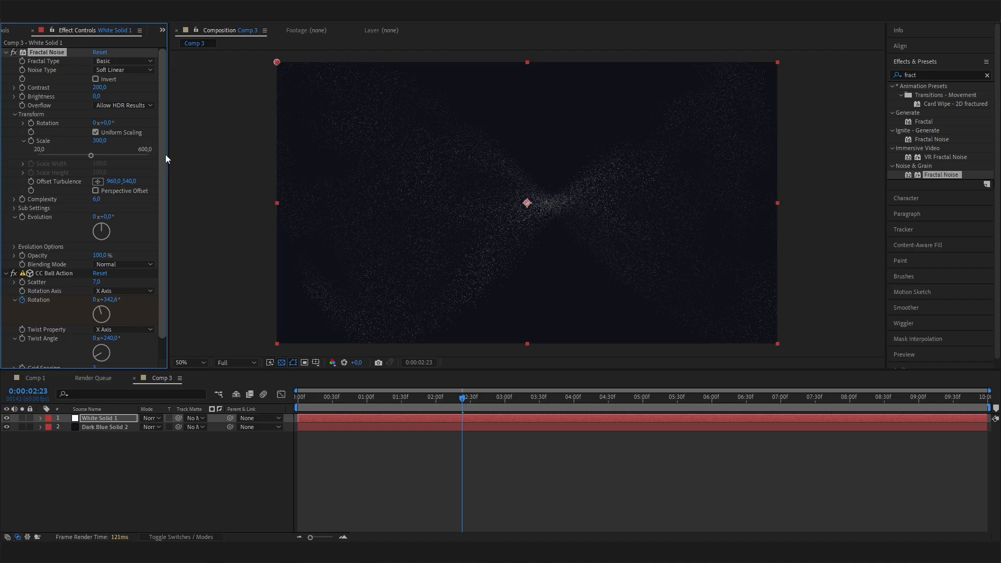
{"action": "left_click", "coordinate": [98, 139]}
{"action": "type", "text": "500"}
{"action": "key", "text": "Return"}
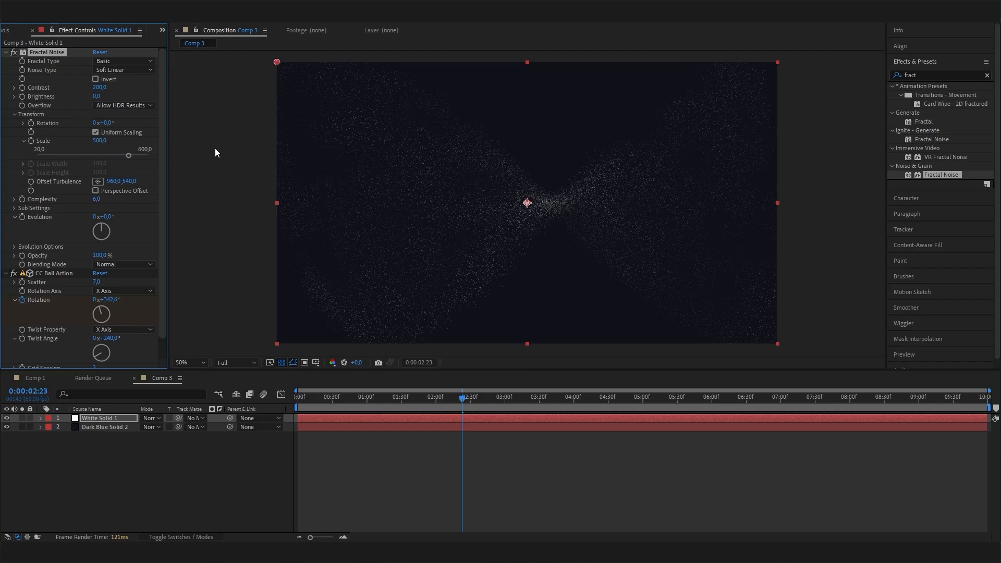
{"action": "left_click", "coordinate": [99, 141]}
{"action": "type", "text": "600"}
{"action": "key", "text": "Return"}
Animate the Fractal Noise Evolution with keyframes from 0° at the first frame to 2x+113° at the last frame
{"action": "left_click_drag", "start_coordinate": [484, 400], "coordinate": [199, 382]}
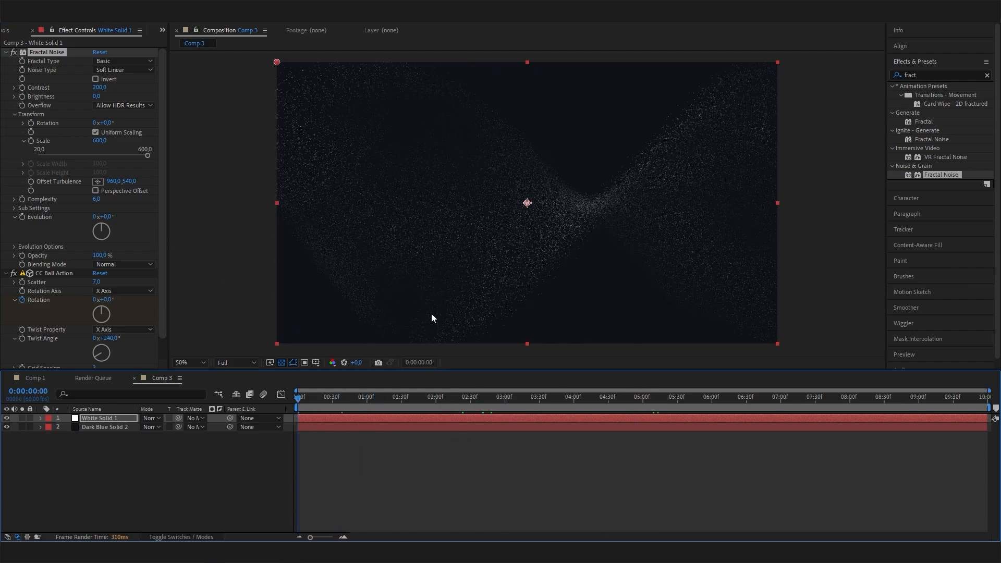
{"action": "left_click_drag", "start_coordinate": [421, 400], "coordinate": [277, 365]}
{"action": "left_click_drag", "start_coordinate": [330, 399], "coordinate": [179, 309]}
{"action": "left_click", "coordinate": [22, 216]}
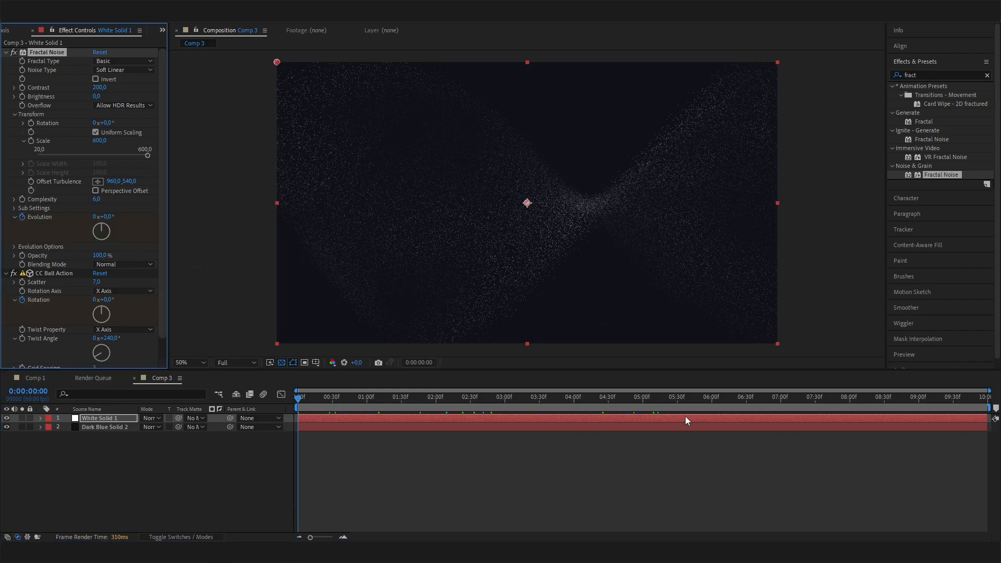
{"action": "left_click", "coordinate": [970, 437]}
{"action": "key", "text": "End"}
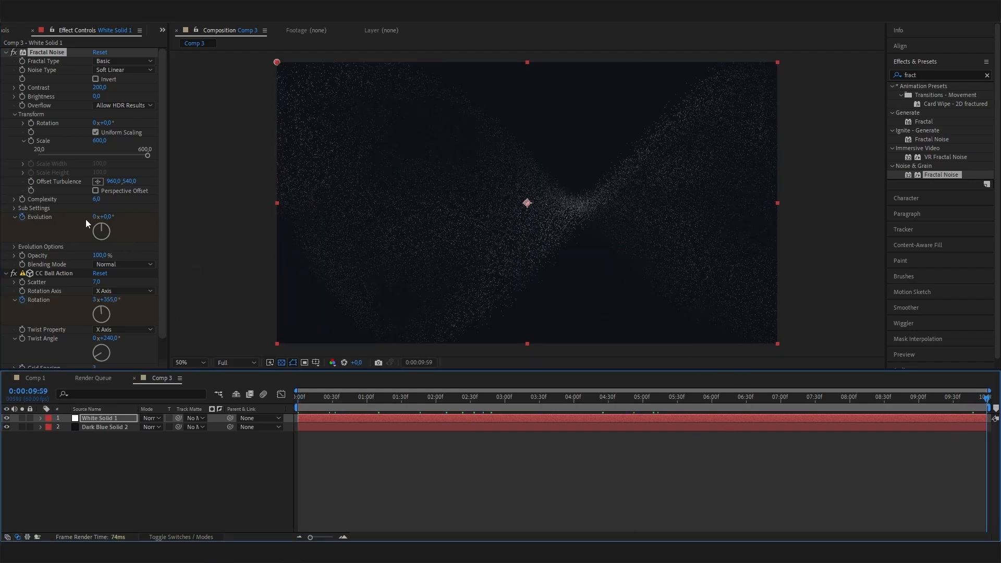
{"action": "left_click_drag", "start_coordinate": [106, 228], "coordinate": [301, 180]}
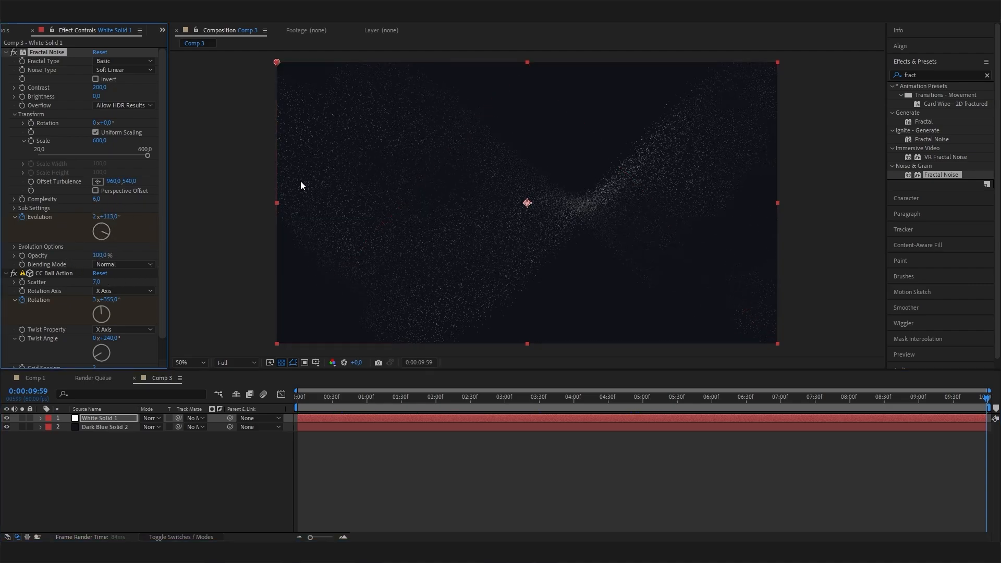
Preview the evolving noise on the particle wave at several points in the timeline
{"action": "left_click_drag", "start_coordinate": [703, 397], "coordinate": [350, 408]}
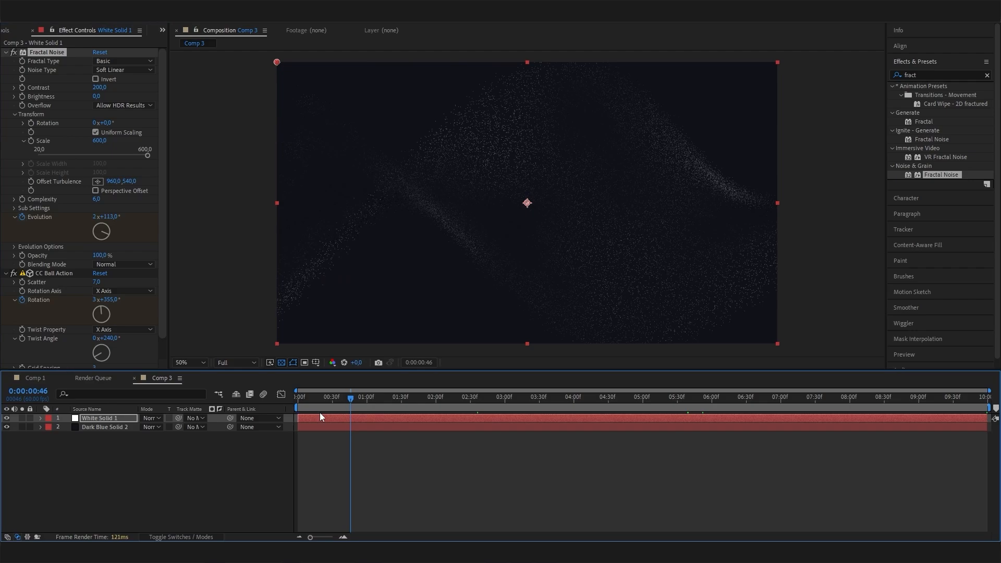
{"action": "key", "text": "space"}
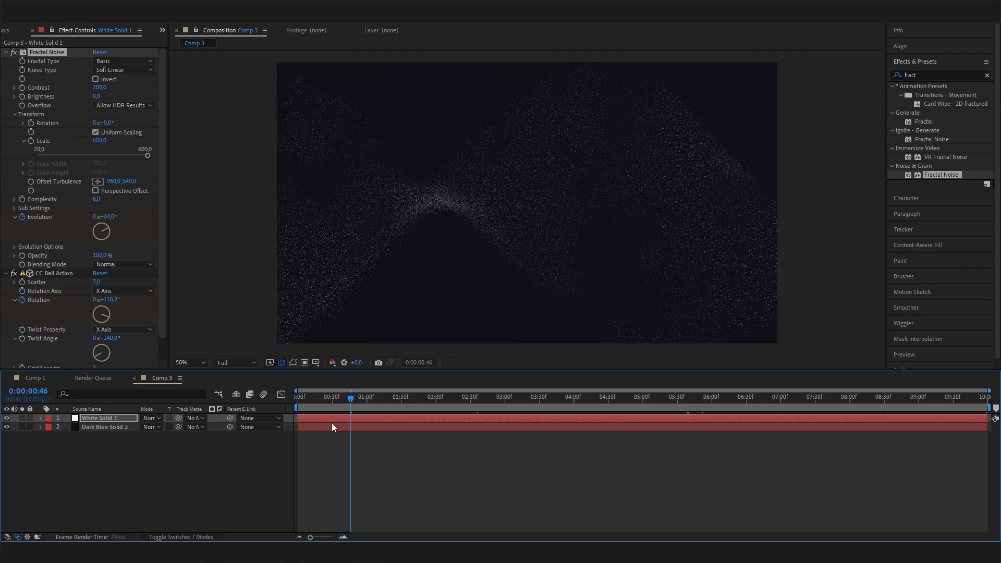
{"action": "key", "text": "space"}
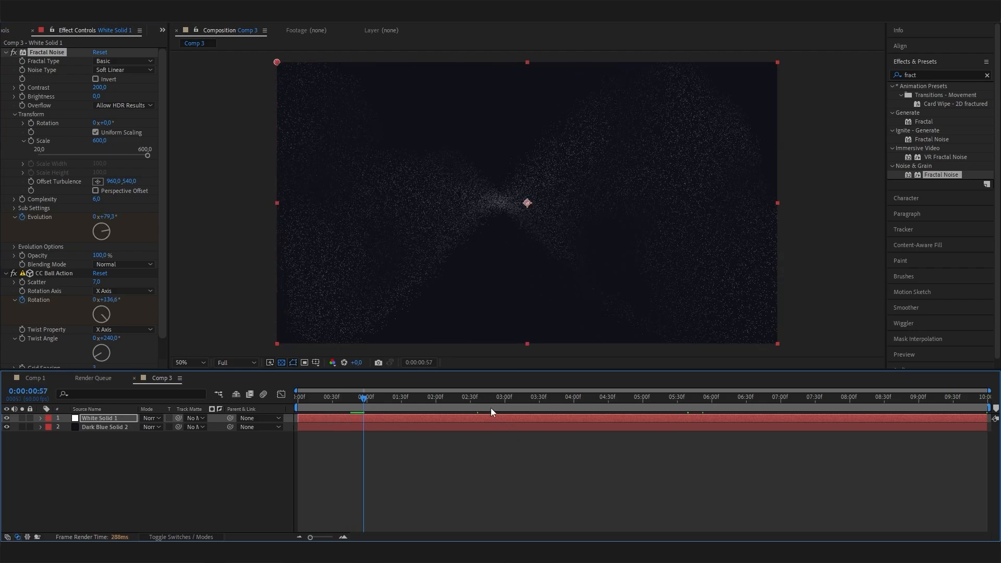
{"action": "left_click_drag", "start_coordinate": [490, 406], "coordinate": [639, 419]}
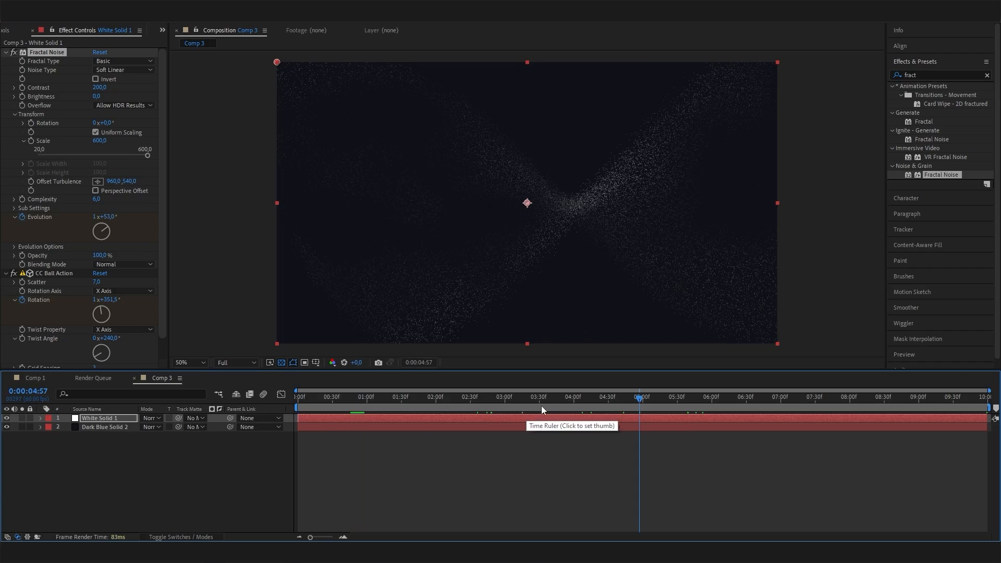
Collapse the Fractal Noise and CC Ball Action settings and apply the Tritone effect to the white solid
{"action": "scroll", "coordinate": [121, 337], "scroll_direction": "down", "scroll_amount": 2}
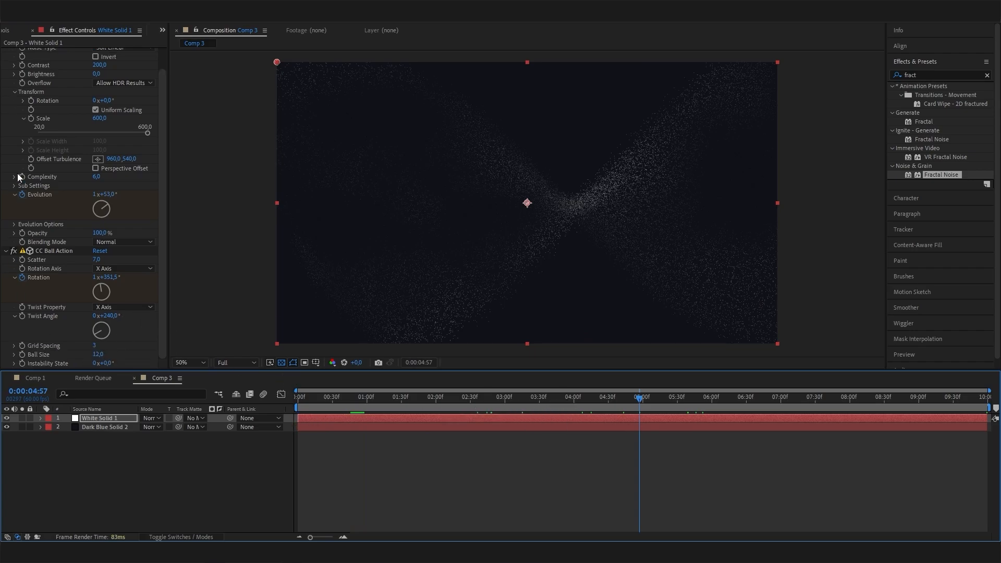
{"action": "scroll", "coordinate": [20, 94], "scroll_direction": "up", "scroll_amount": 2}
{"action": "left_click", "coordinate": [8, 57]}
{"action": "left_click", "coordinate": [5, 52]}
{"action": "left_click", "coordinate": [5, 62]}
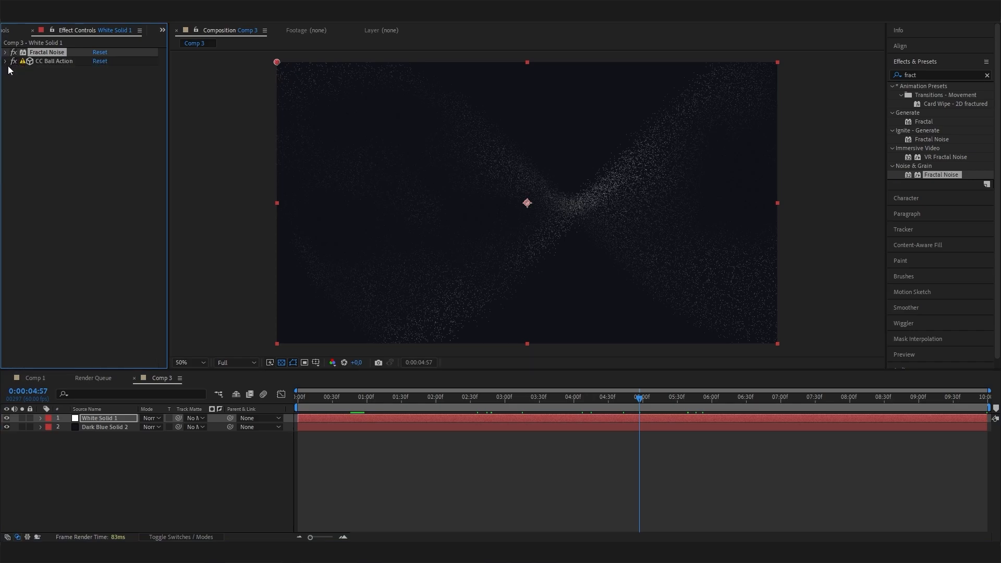
{"action": "left_click", "coordinate": [932, 73]}
{"action": "type", "text": "trit"}
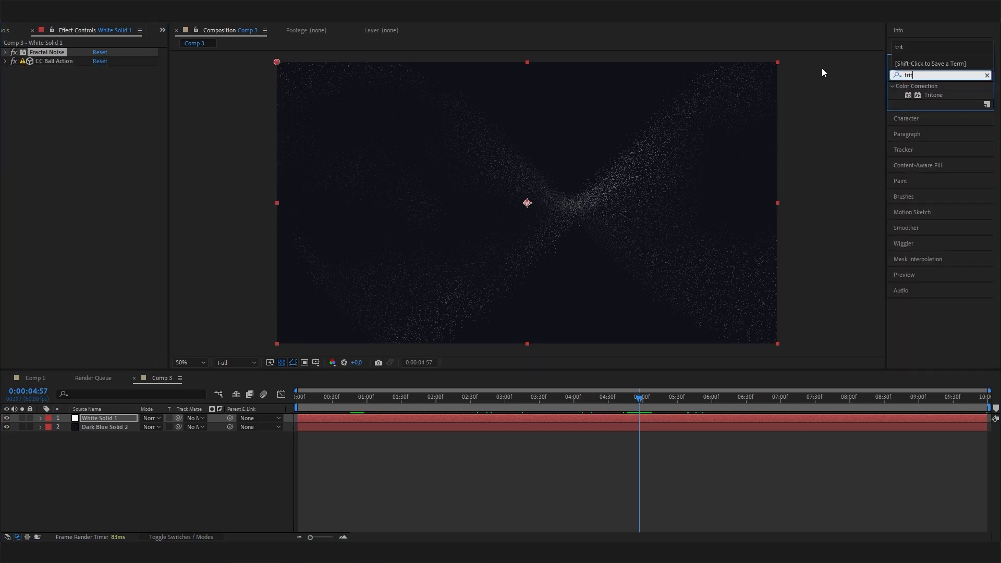
{"action": "double_click", "coordinate": [934, 94]}
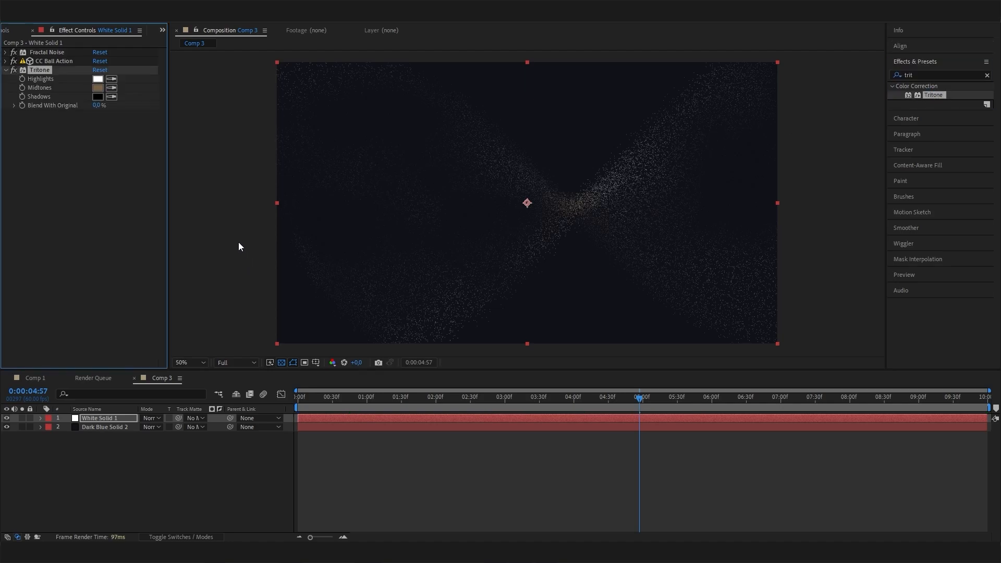
Set the Tritone Midtones colour to the bright blue 4889FF
{"action": "left_click", "coordinate": [96, 88]}
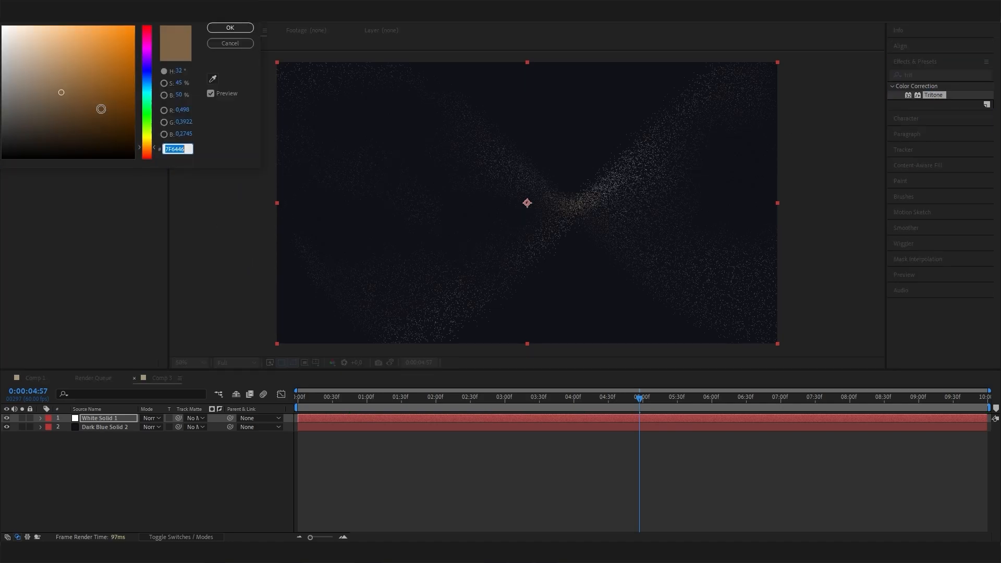
{"action": "left_click", "coordinate": [147, 78]}
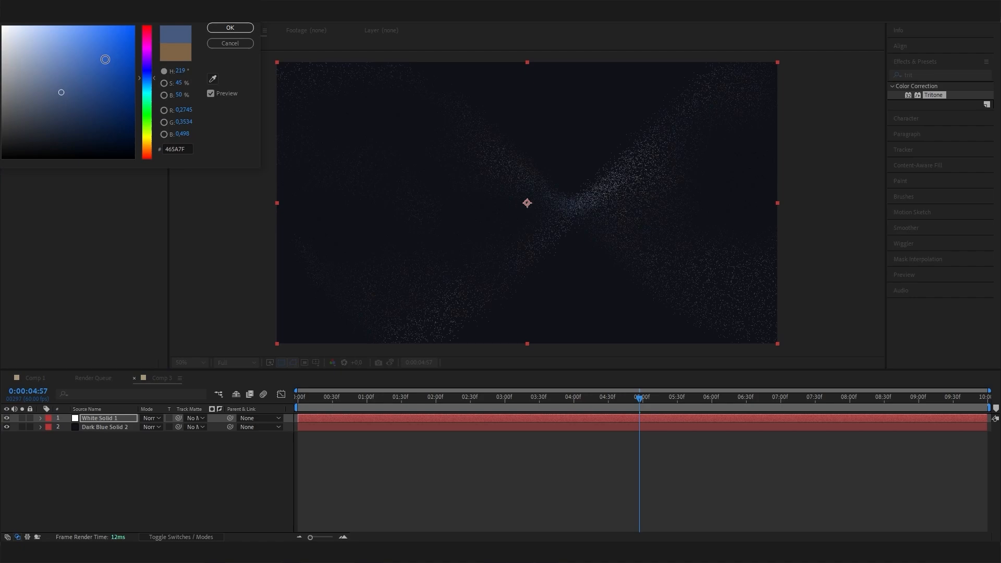
{"action": "left_click_drag", "start_coordinate": [105, 59], "coordinate": [97, 25]}
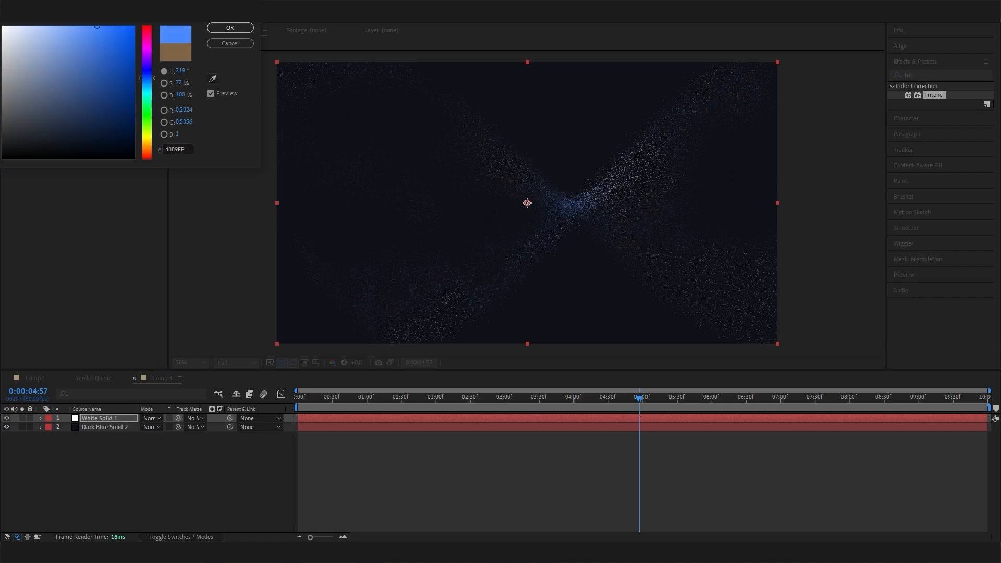
{"action": "left_click", "coordinate": [231, 29]}
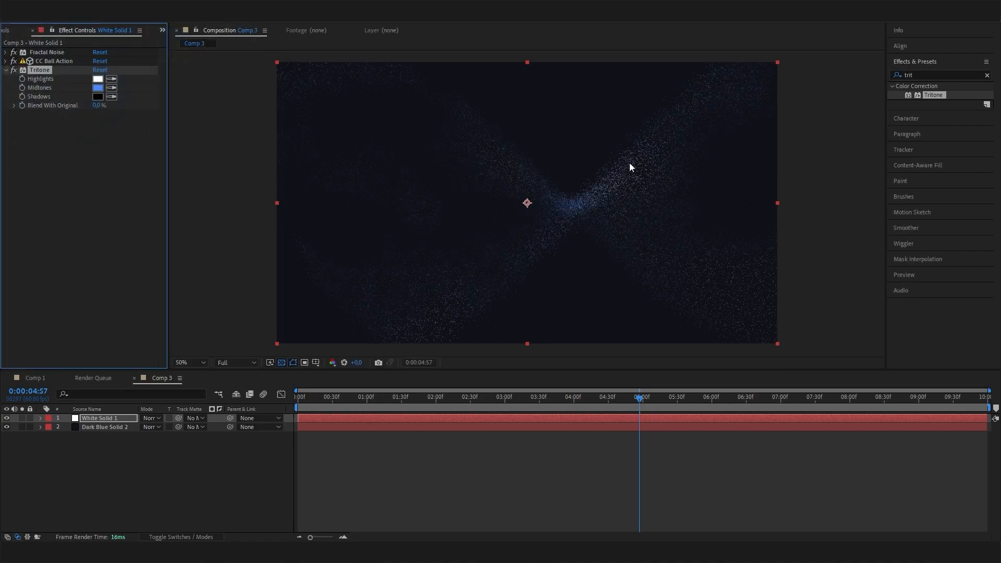
Set the Tritone Highlights colour to the light blue ADE5FF and check the wave at an earlier time
{"action": "left_click", "coordinate": [97, 79]}
{"action": "left_click", "coordinate": [147, 85]}
{"action": "left_click", "coordinate": [52, 33]}
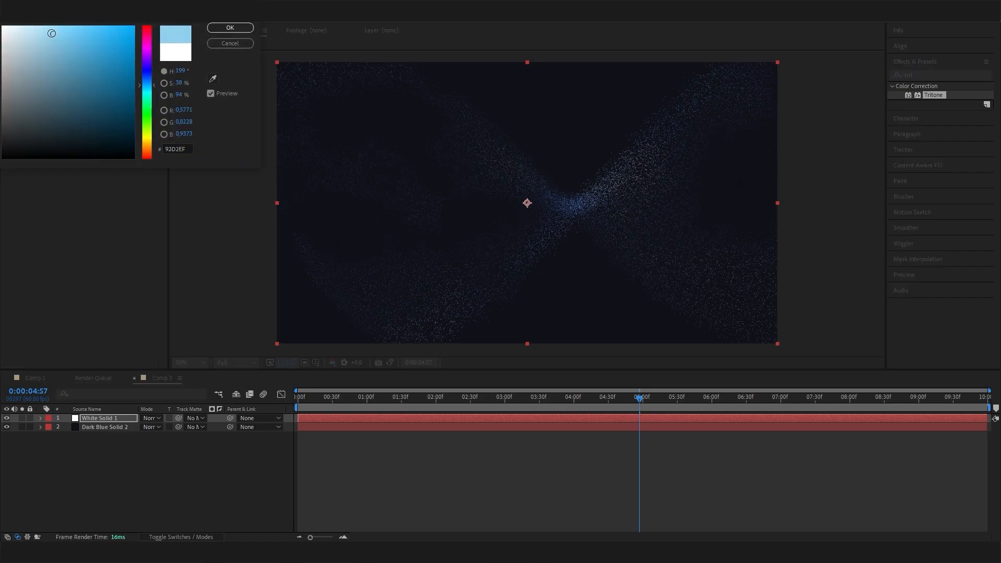
{"action": "left_click_drag", "start_coordinate": [52, 33], "coordinate": [44, 28]}
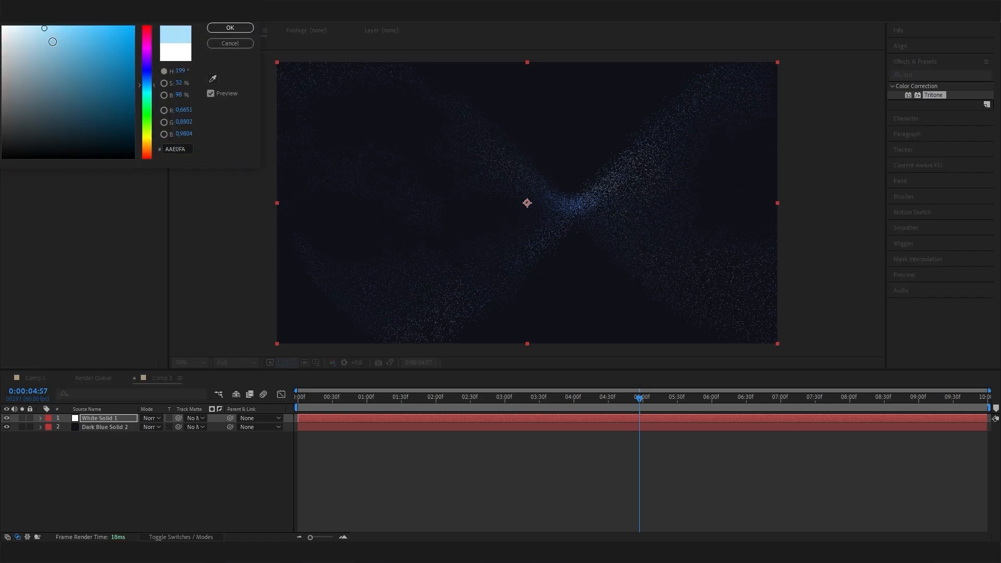
{"action": "left_click", "coordinate": [44, 25]}
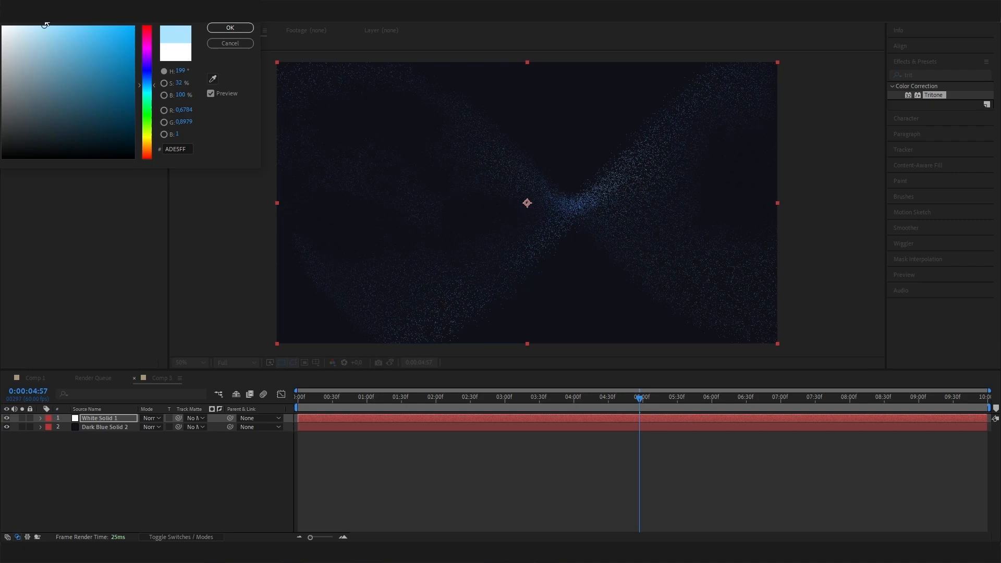
{"action": "left_click", "coordinate": [231, 28]}
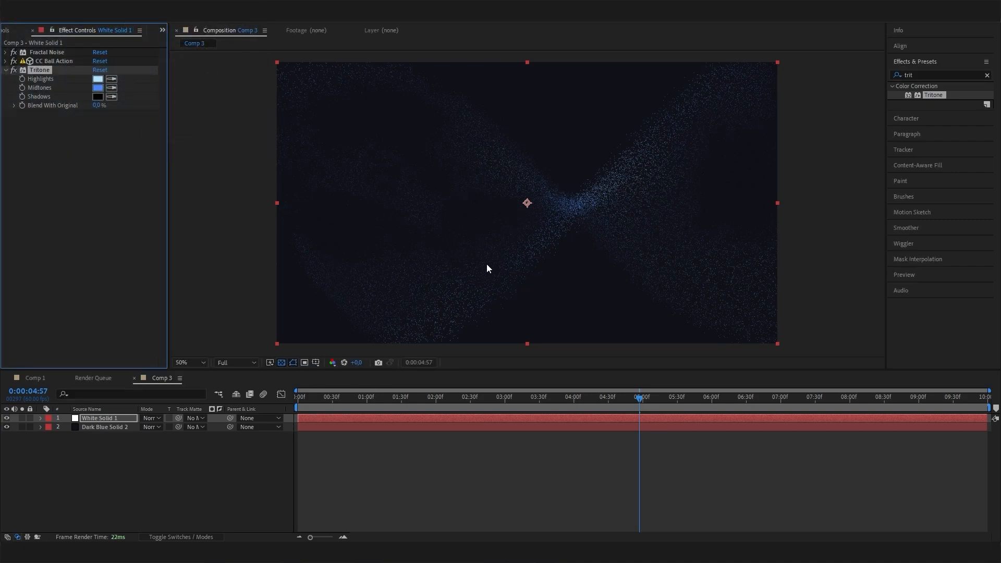
{"action": "left_click_drag", "start_coordinate": [553, 398], "coordinate": [448, 396]}
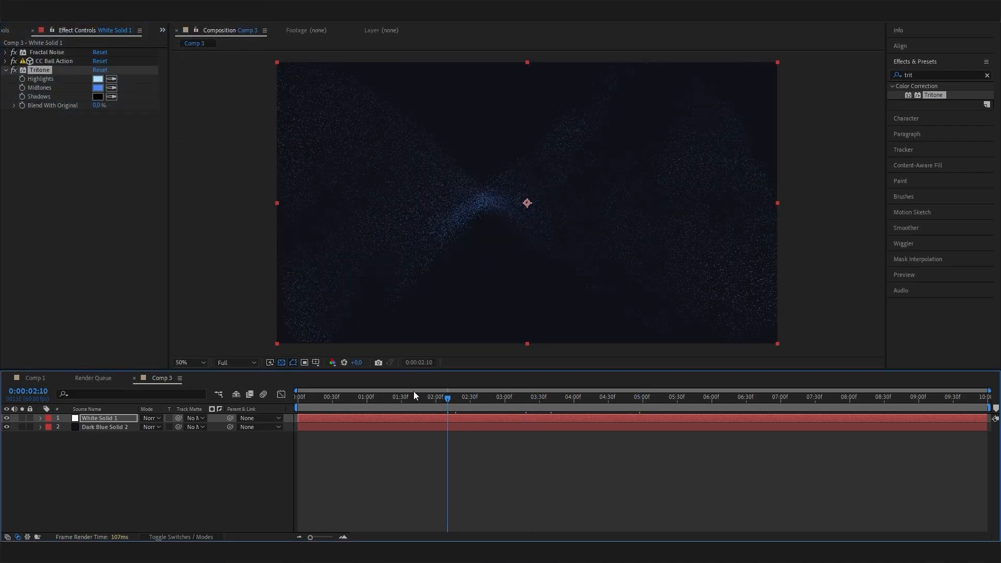
Lighten the Tritone Midtones colour to a paler blue and check the wave at about 2:56 in the timeline
{"action": "left_click", "coordinate": [97, 88]}
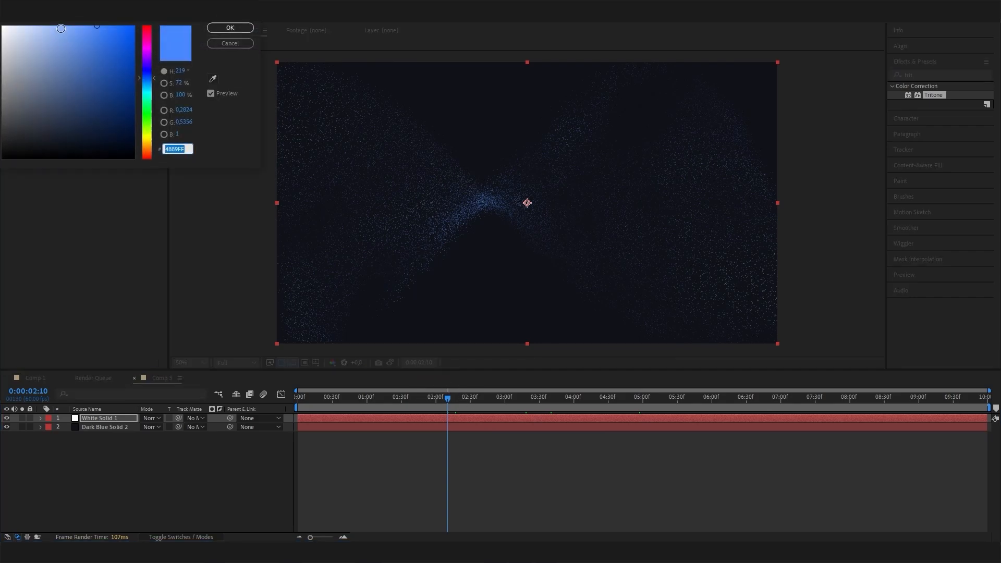
{"action": "left_click_drag", "start_coordinate": [61, 32], "coordinate": [63, 24]}
{"action": "left_click", "coordinate": [251, 29]}
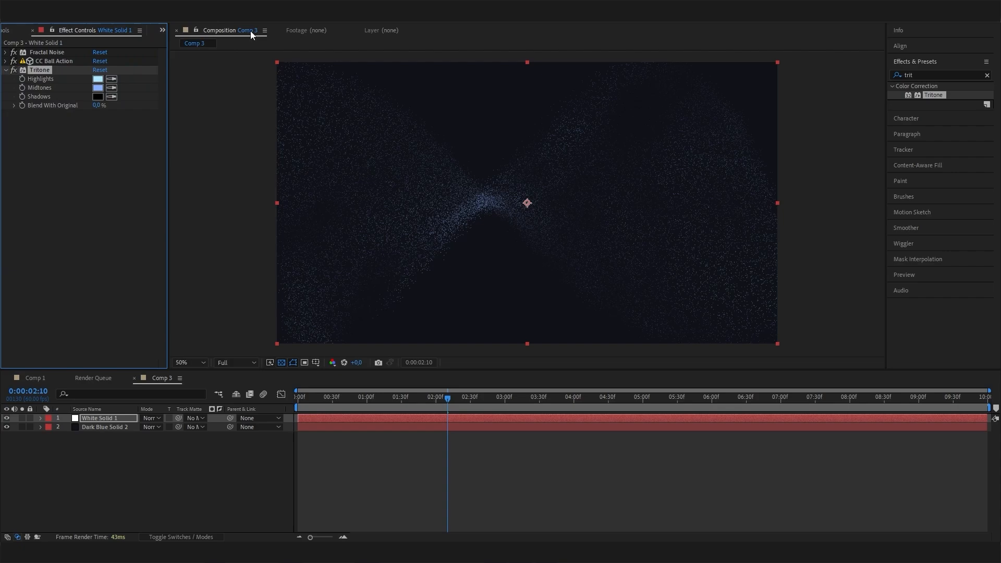
{"action": "left_click", "coordinate": [499, 403]}
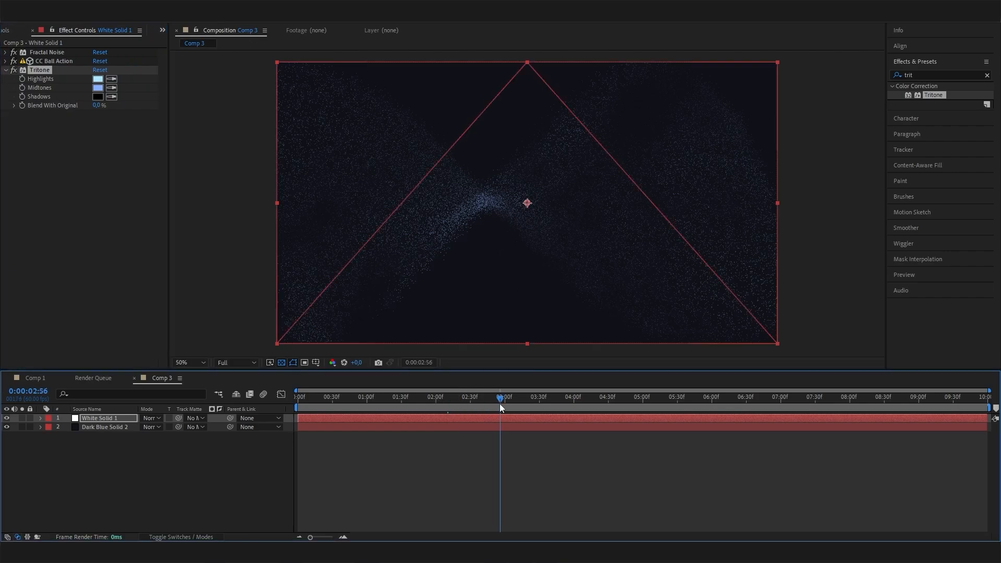
Duplicate the white solid layer twice to stack three identical particle waves above the dark blue background
{"action": "left_click", "coordinate": [108, 418]}
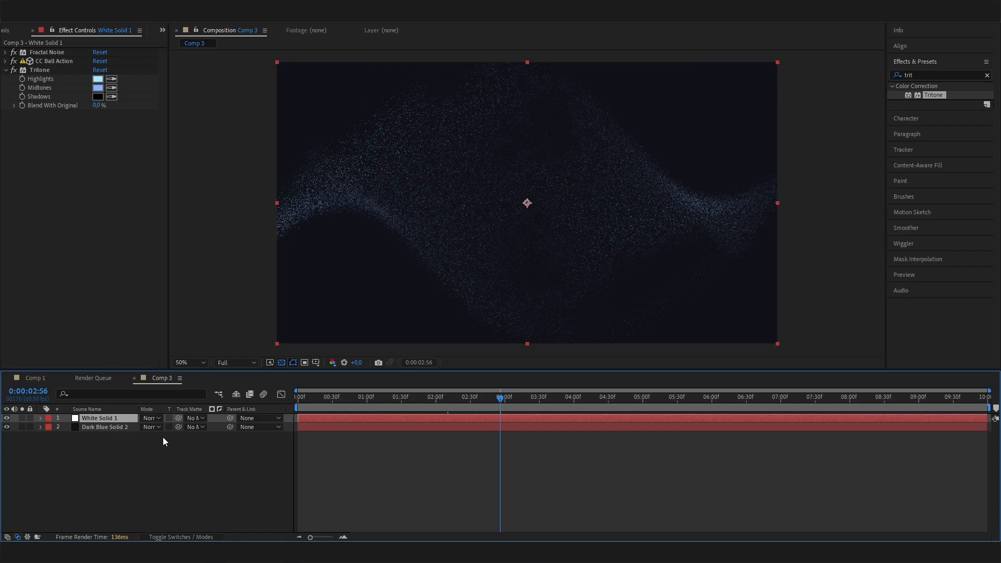
{"action": "key", "text": "ctrl+d"}
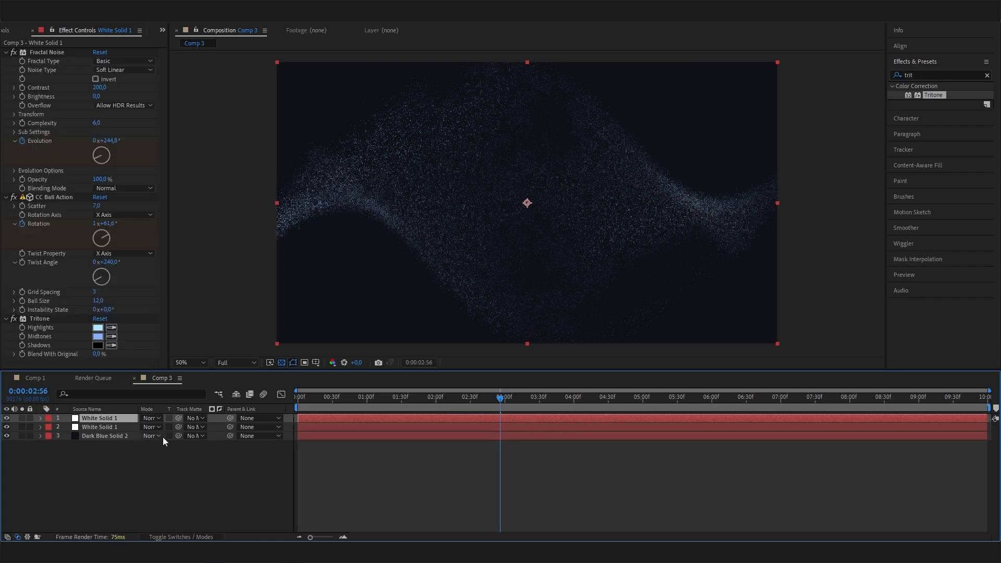
{"action": "left_click_drag", "start_coordinate": [543, 397], "coordinate": [689, 405]}
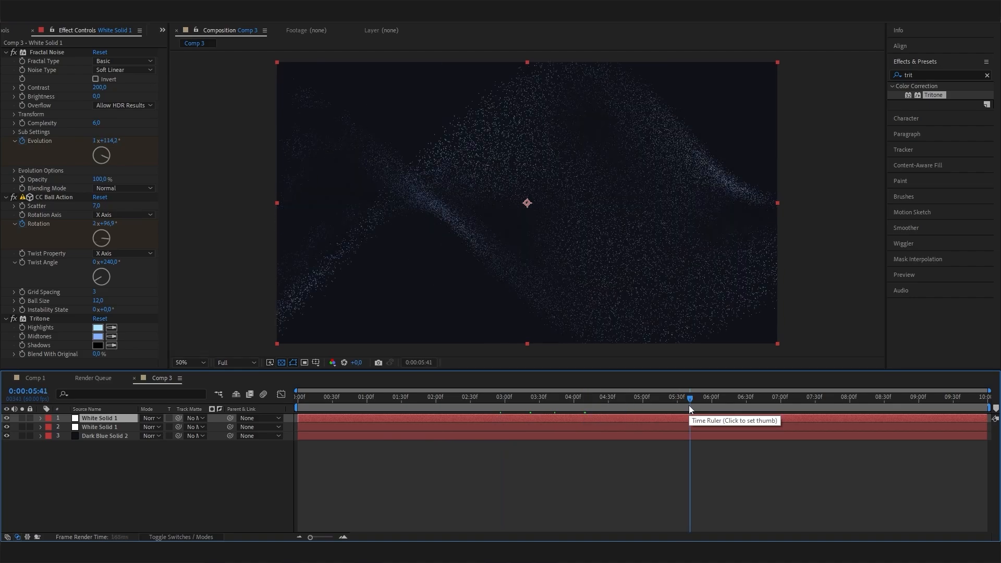
{"action": "left_click", "coordinate": [97, 455]}
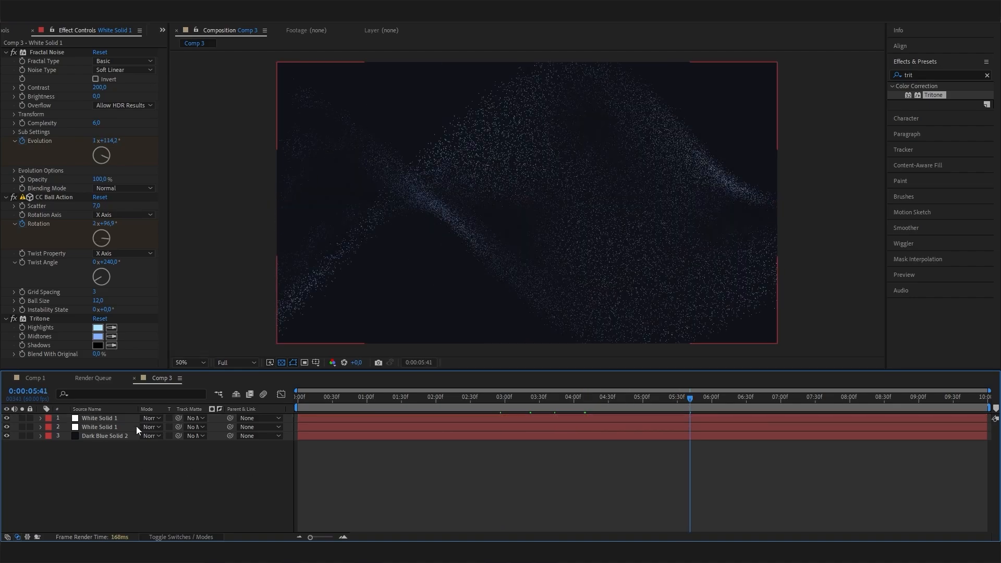
{"action": "left_click", "coordinate": [107, 425]}
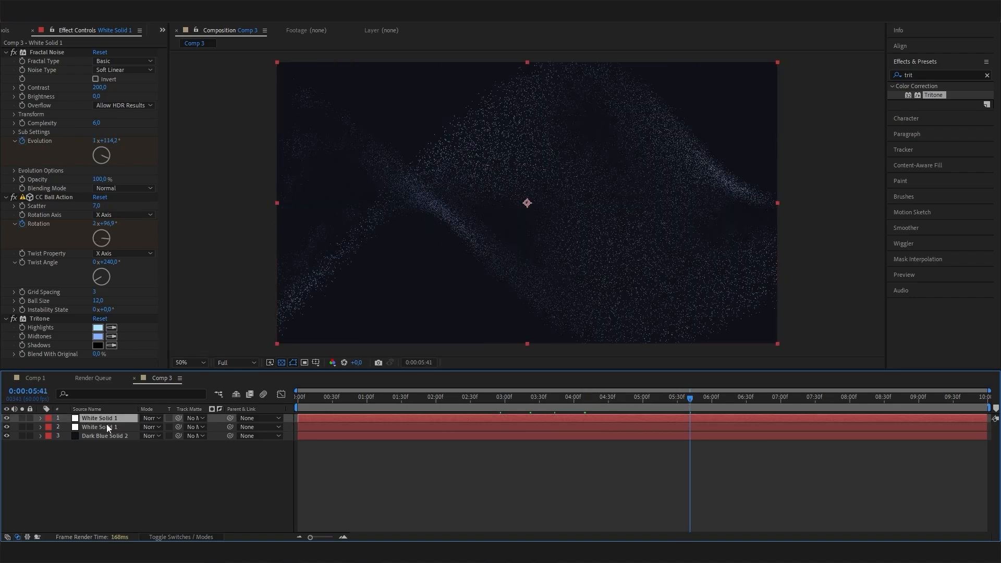
{"action": "key", "text": "ctrl+d"}
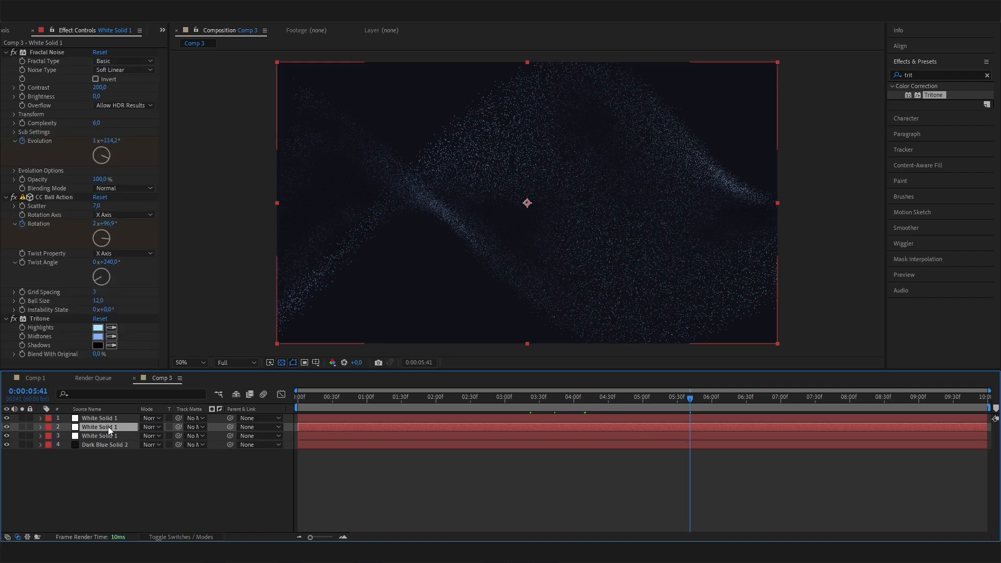
Apply Gaussian Blur to the lowest white solid and set its Blurriness to 200
{"action": "left_click", "coordinate": [118, 437]}
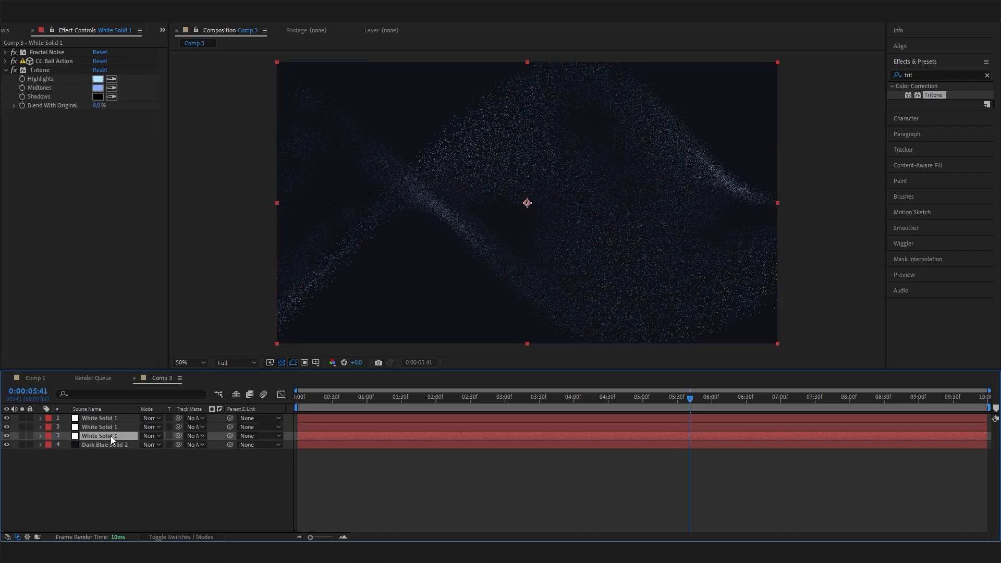
{"action": "left_click", "coordinate": [113, 467]}
{"action": "left_click", "coordinate": [110, 436]}
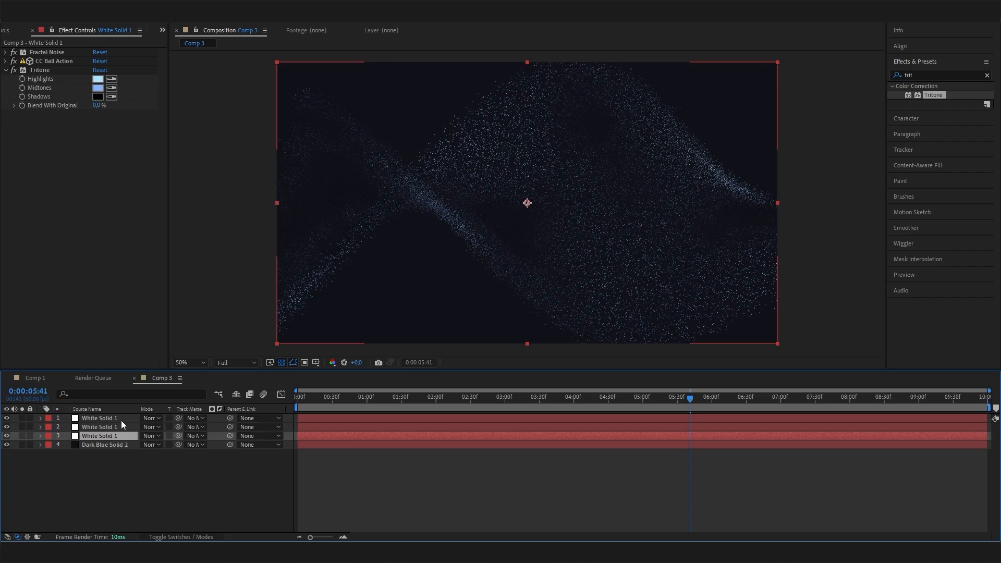
{"action": "left_click", "coordinate": [939, 75]}
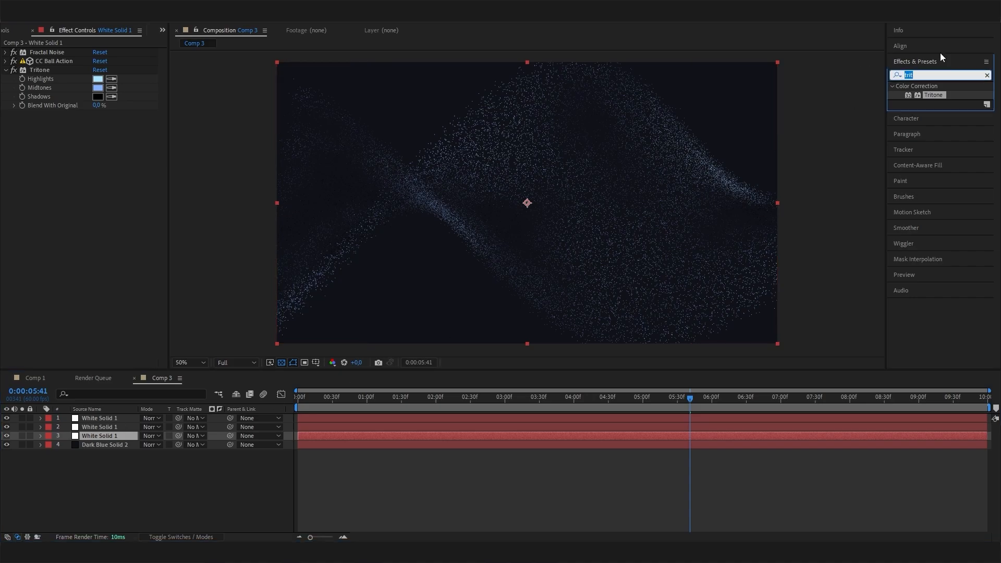
{"action": "type", "text": "blur"}
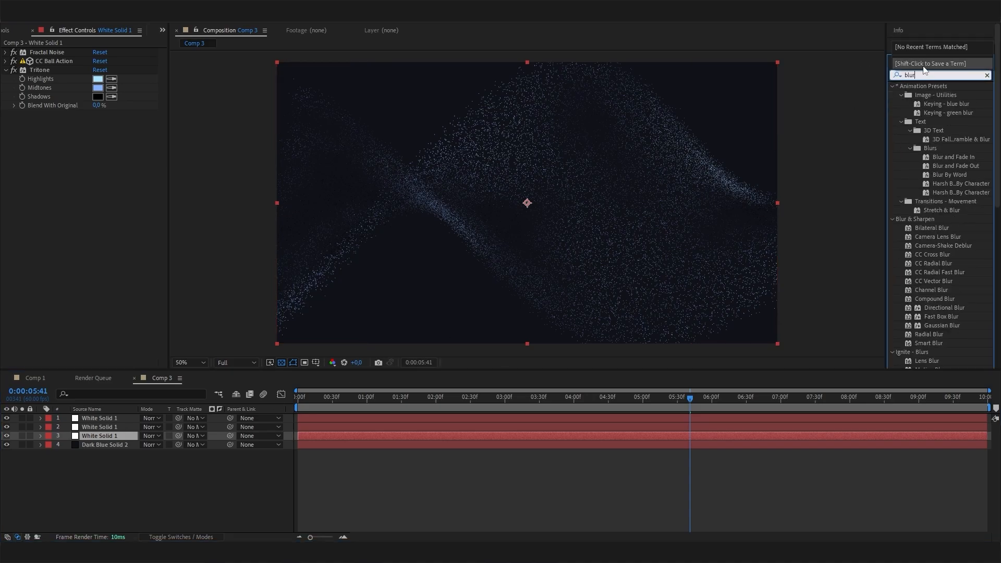
{"action": "scroll", "coordinate": [948, 258], "scroll_direction": "down", "scroll_amount": 5}
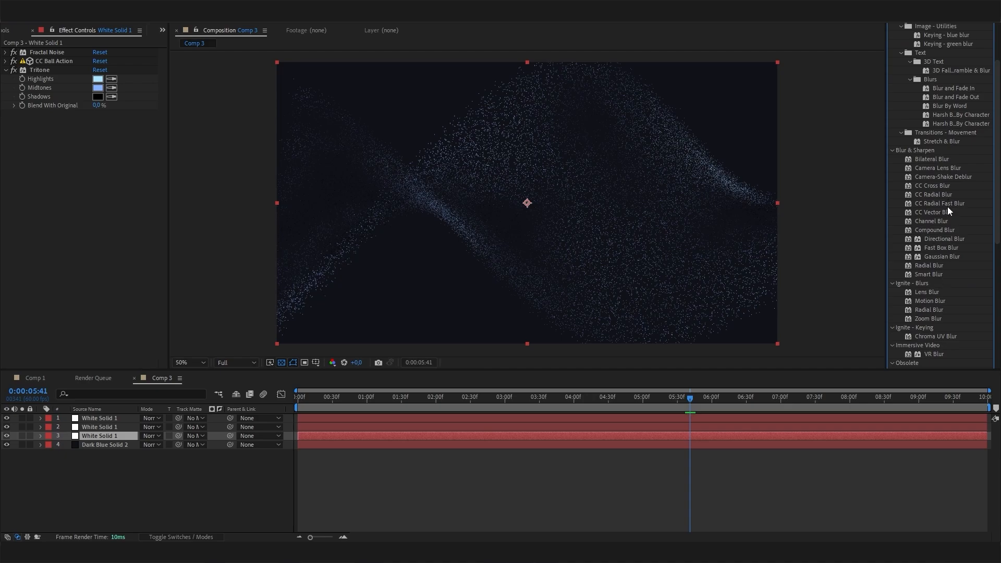
{"action": "left_click_drag", "start_coordinate": [941, 256], "coordinate": [135, 238]}
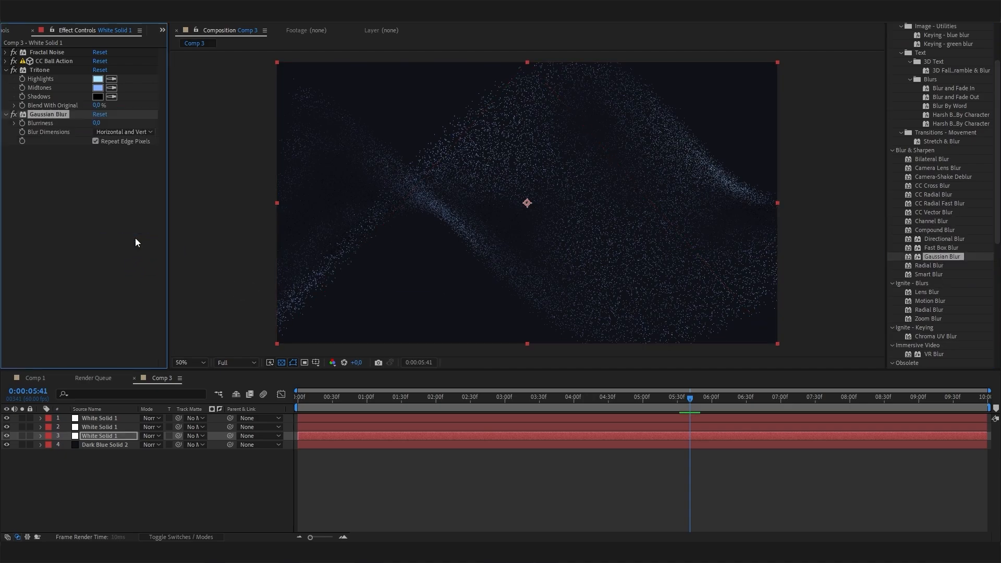
{"action": "left_click", "coordinate": [97, 123]}
{"action": "type", "text": "200"}
{"action": "key", "text": "Return"}
Try a CC Ball Action Ball Size of 20 on the blurred white solid and restore it to 12
{"action": "left_click", "coordinate": [6, 61]}
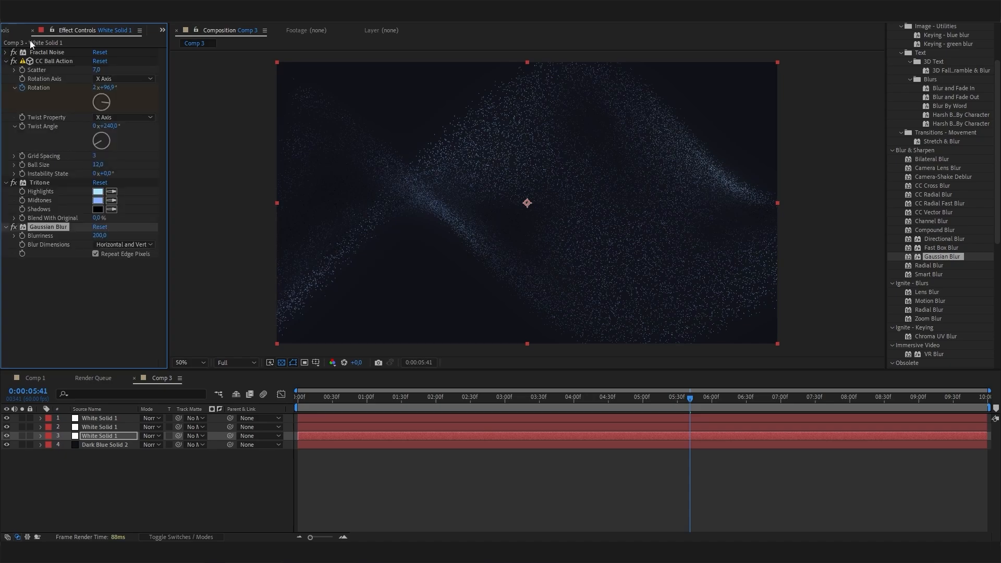
{"action": "left_click", "coordinate": [98, 165]}
{"action": "type", "text": "28"}
{"action": "key", "text": "Return"}
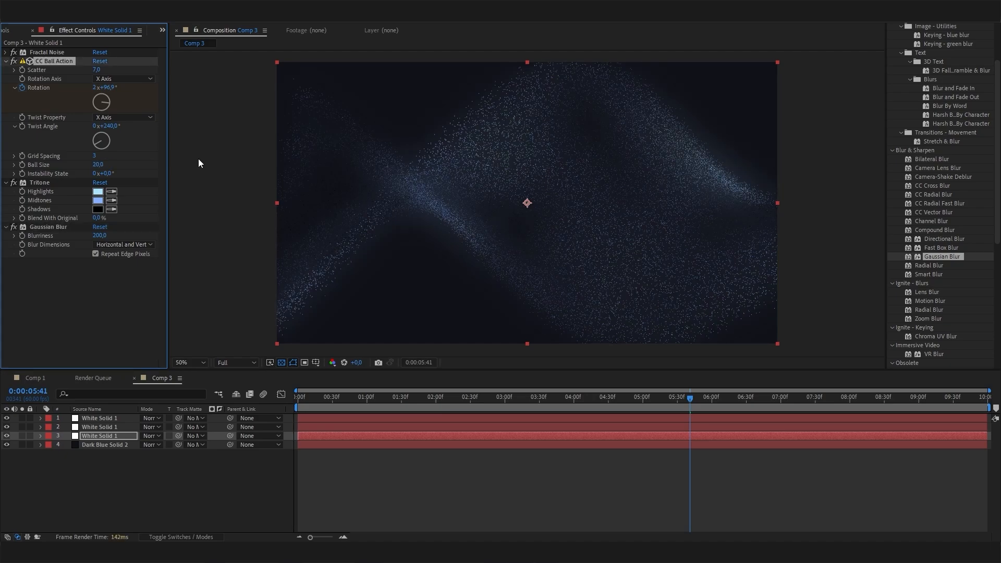
{"action": "left_click", "coordinate": [99, 165]}
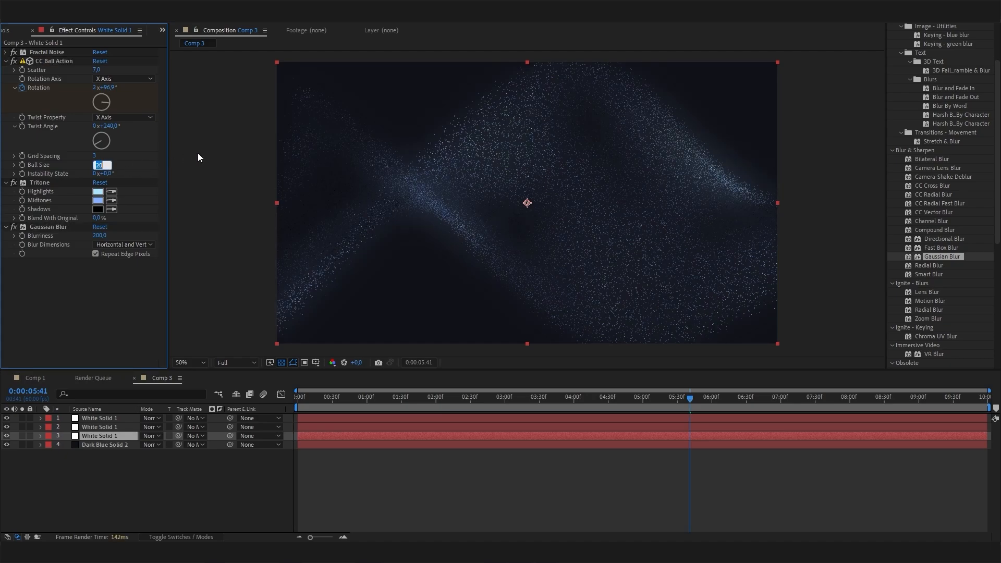
{"action": "type", "text": "12"}
{"action": "key", "text": "Return"}
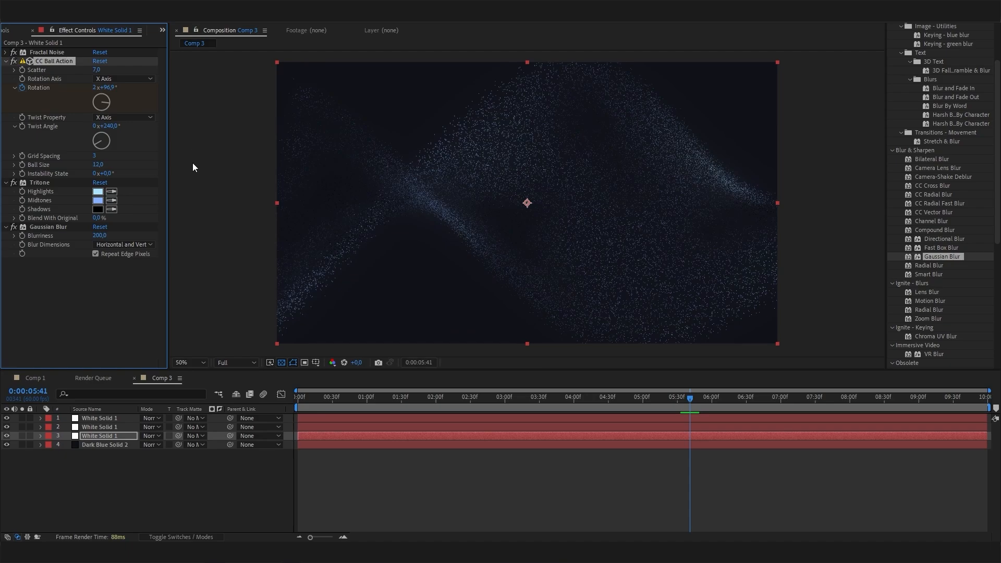
Check the blurred particle wave at several times in the timeline and review the stacked white solids
{"action": "mouse_move", "coordinate": [572, 405]}
{"action": "left_mouse_down"}
{"action": "mouse_move", "coordinate": [467, 402]}
{"action": "mouse_move", "coordinate": [586, 405]}
{"action": "left_mouse_up"}
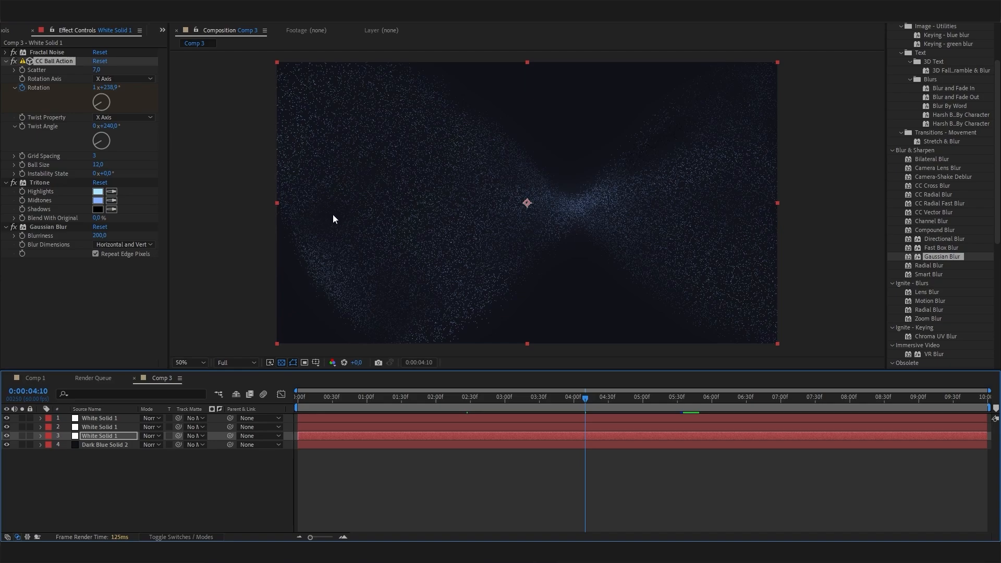
{"action": "left_click_drag", "start_coordinate": [534, 404], "coordinate": [501, 402]}
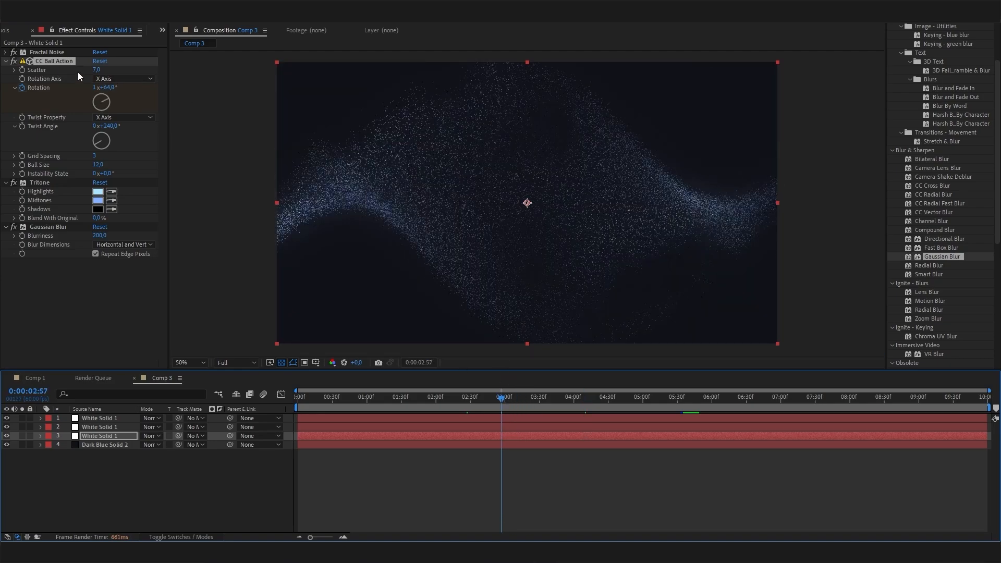
{"action": "left_click", "coordinate": [484, 397]}
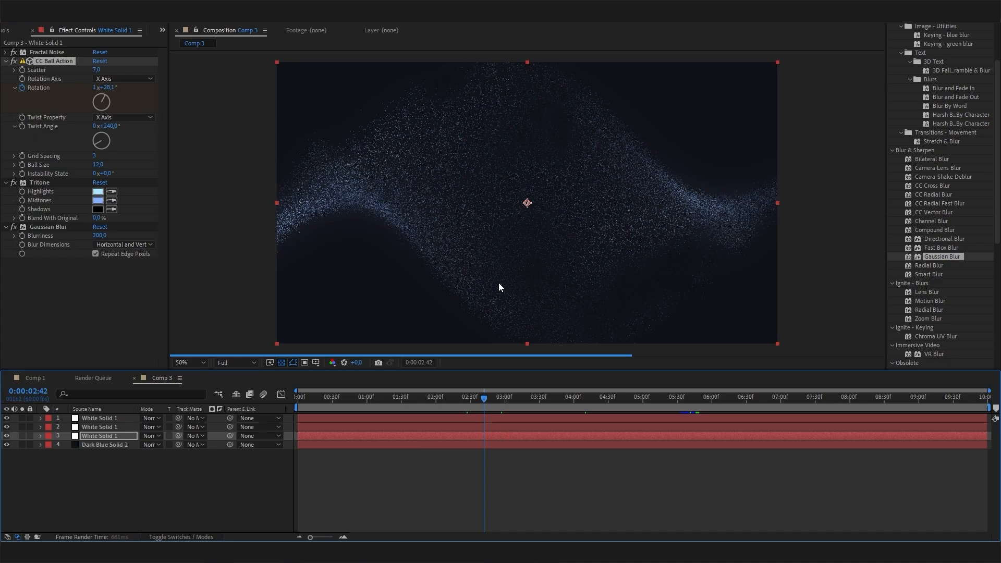
{"action": "left_click", "coordinate": [105, 426]}
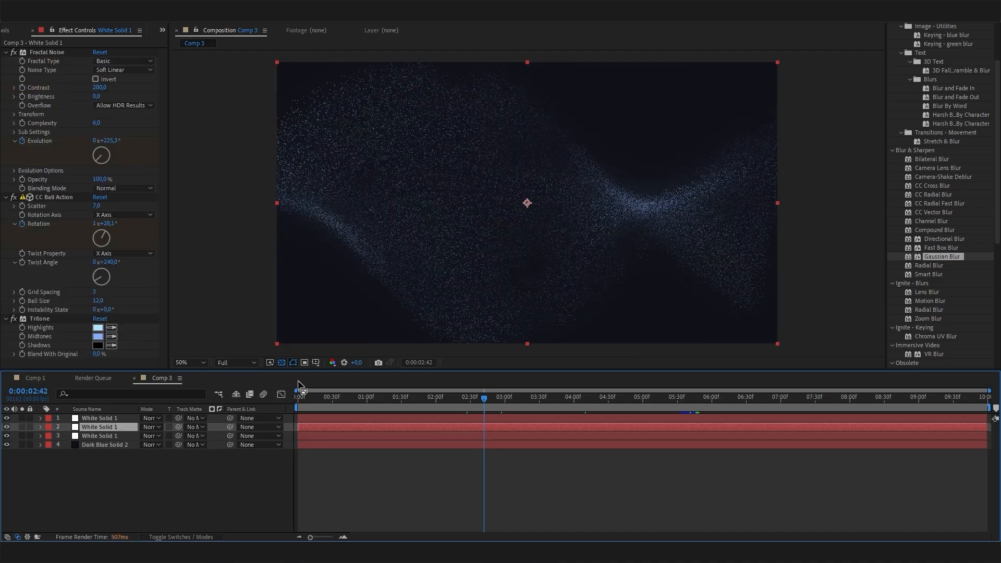
{"action": "left_click", "coordinate": [109, 464]}
{"action": "left_click", "coordinate": [113, 419]}
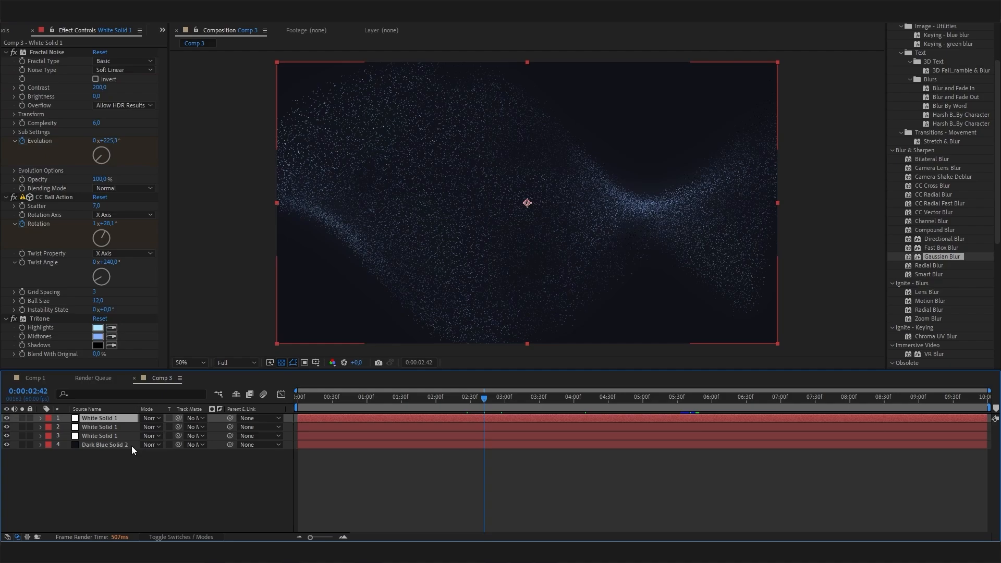
{"action": "left_click", "coordinate": [130, 451]}
{"action": "left_click", "coordinate": [114, 428]}
Set the blending mode of all three white solids to Add and preview the wave at other times
{"action": "left_click", "coordinate": [114, 418]}
{"action": "left_click", "coordinate": [153, 418]}
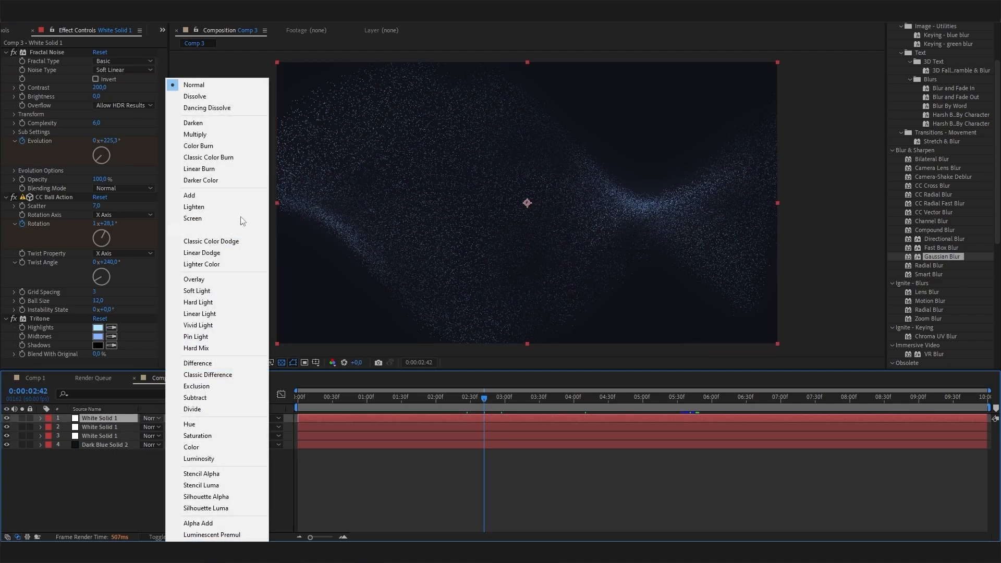
{"action": "left_click", "coordinate": [212, 195]}
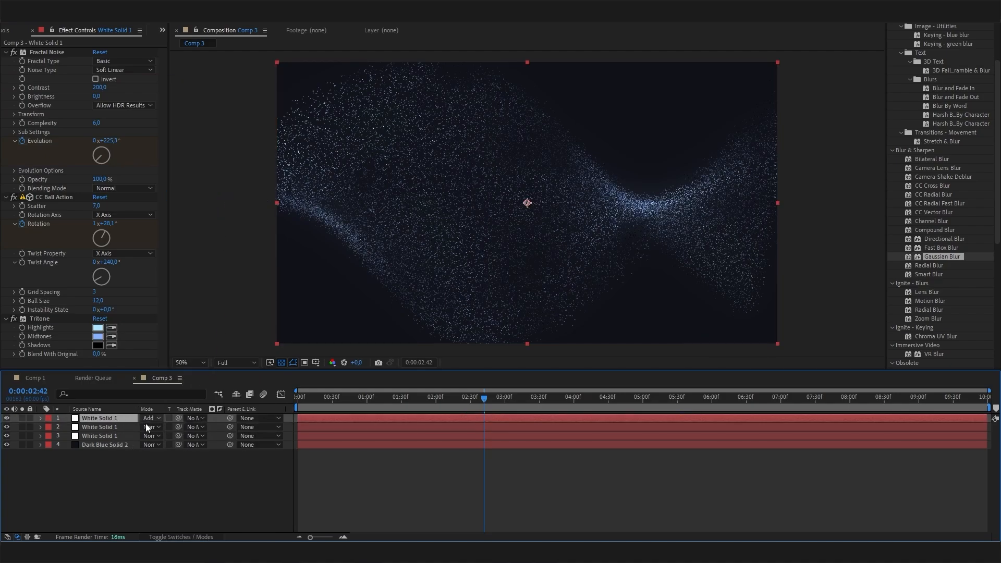
{"action": "left_click", "coordinate": [147, 427]}
{"action": "left_click", "coordinate": [195, 200]}
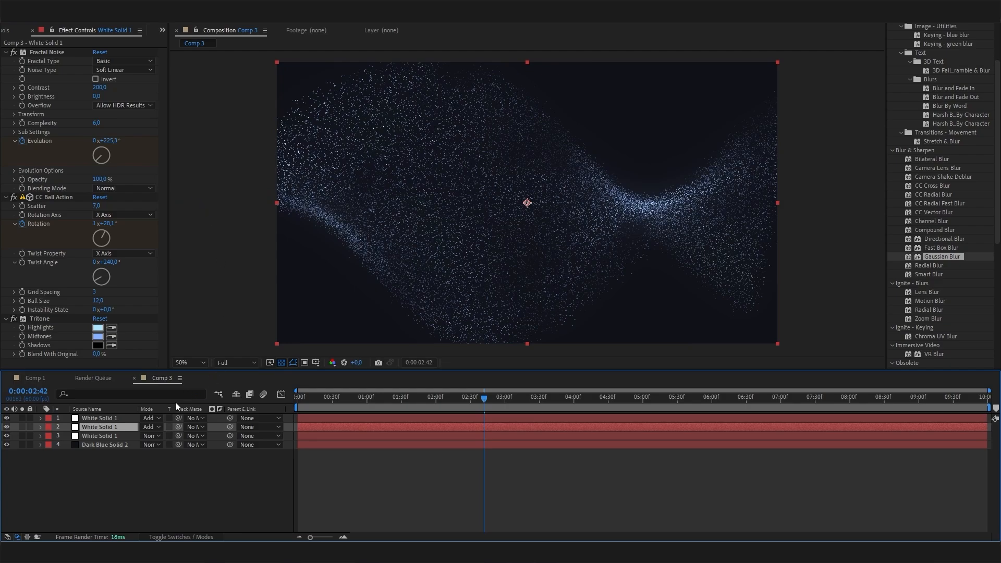
{"action": "left_click", "coordinate": [152, 436]}
{"action": "left_click", "coordinate": [226, 198]}
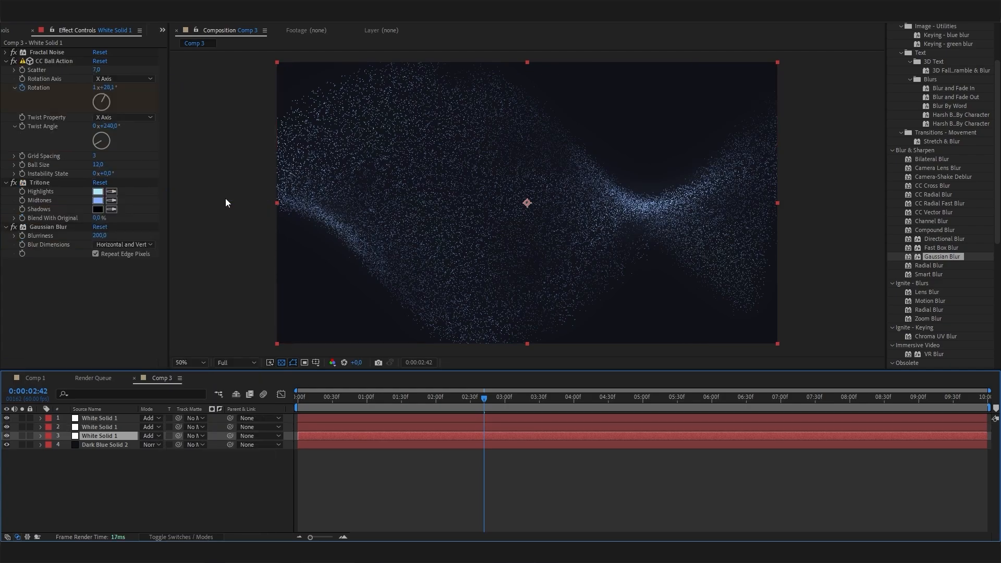
{"action": "left_click_drag", "start_coordinate": [447, 403], "coordinate": [362, 405]}
{"action": "left_click", "coordinate": [520, 406]}
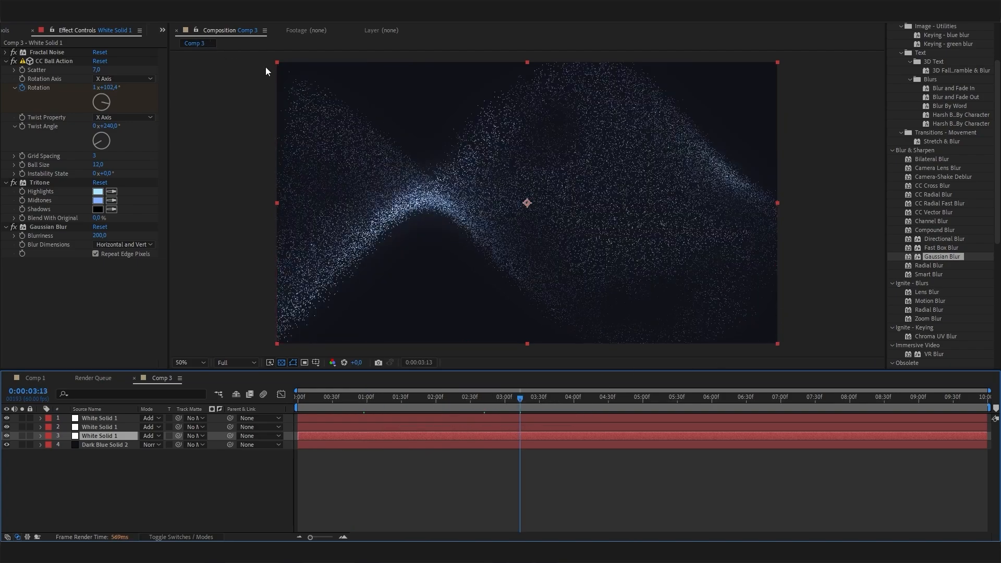
Scale all three white solid layers to 110% so the particle wave extends past the composition edges
{"action": "left_click", "coordinate": [124, 480]}
{"action": "left_click", "coordinate": [114, 434]}
{"action": "left_click", "coordinate": [117, 418], "text": "shift"}
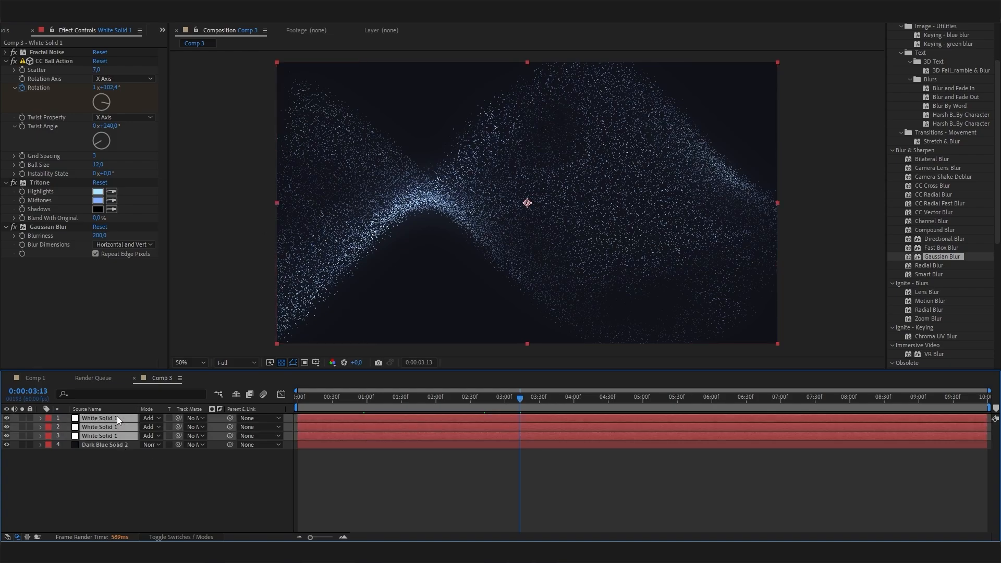
{"action": "key", "text": "s"}
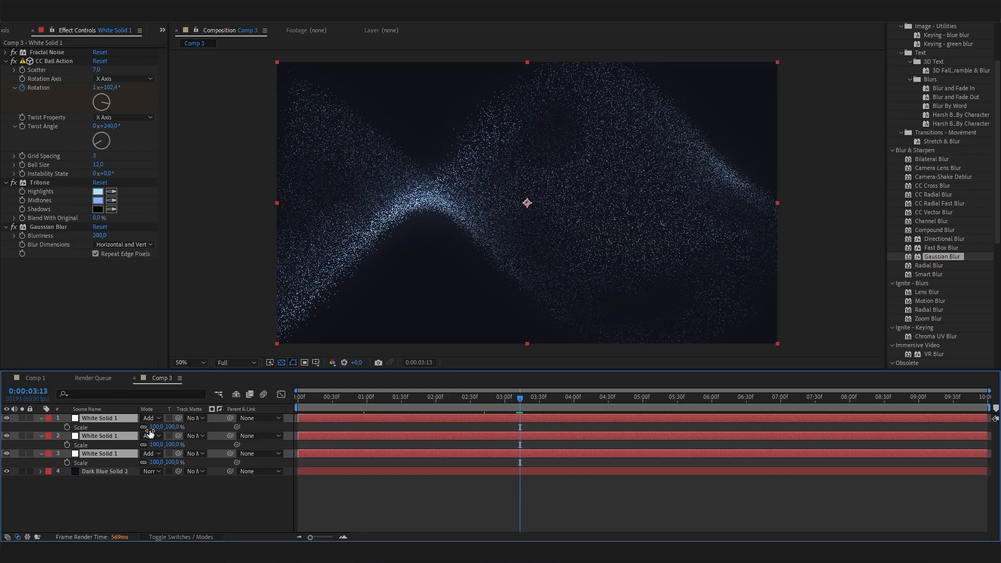
{"action": "left_click", "coordinate": [173, 427]}
{"action": "type", "text": "110"}
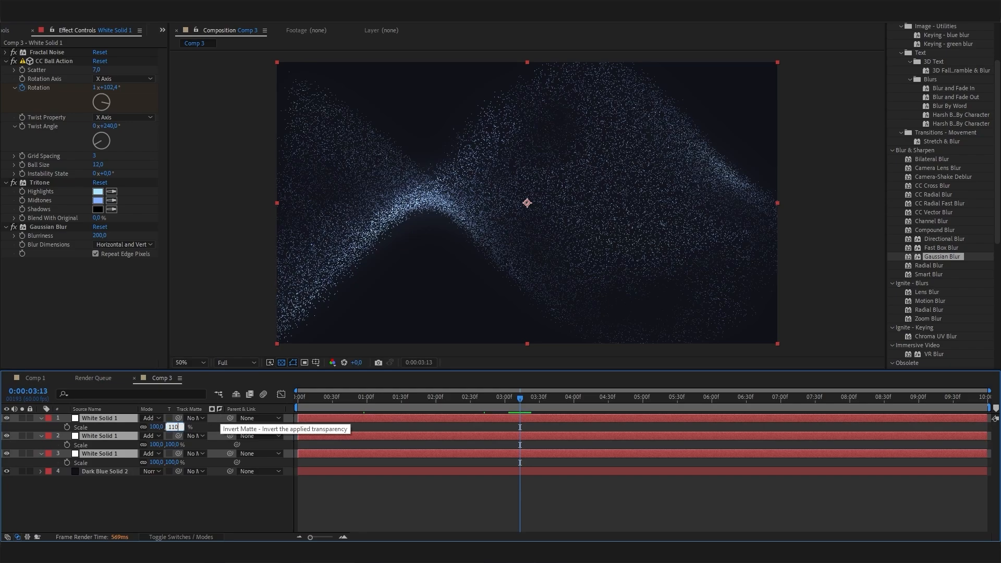
{"action": "key", "text": "Return"}
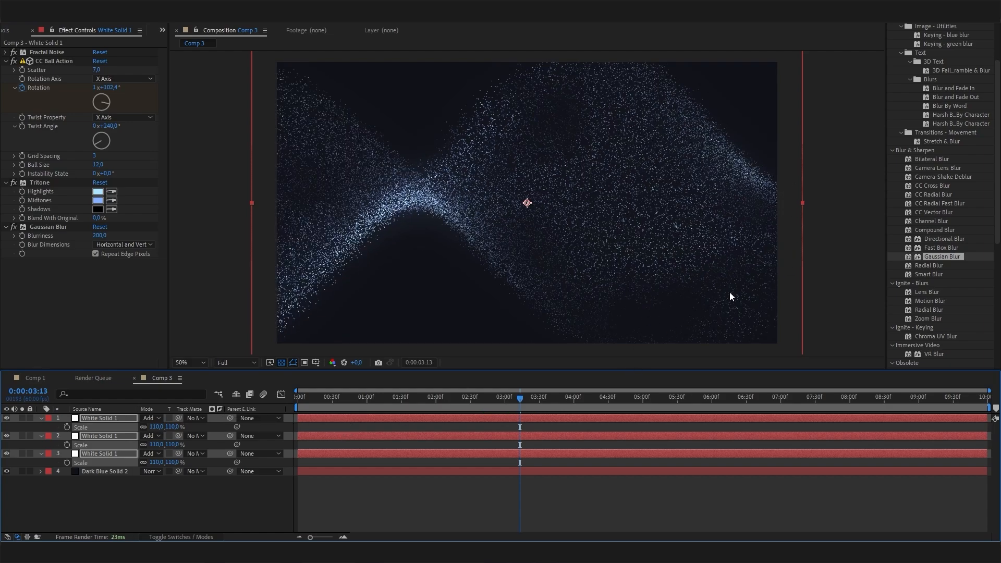
{"action": "scroll", "coordinate": [480, 225], "scroll_direction": "down", "scroll_amount": 2}
{"action": "scroll", "coordinate": [480, 225], "scroll_direction": "up", "scroll_amount": 2}
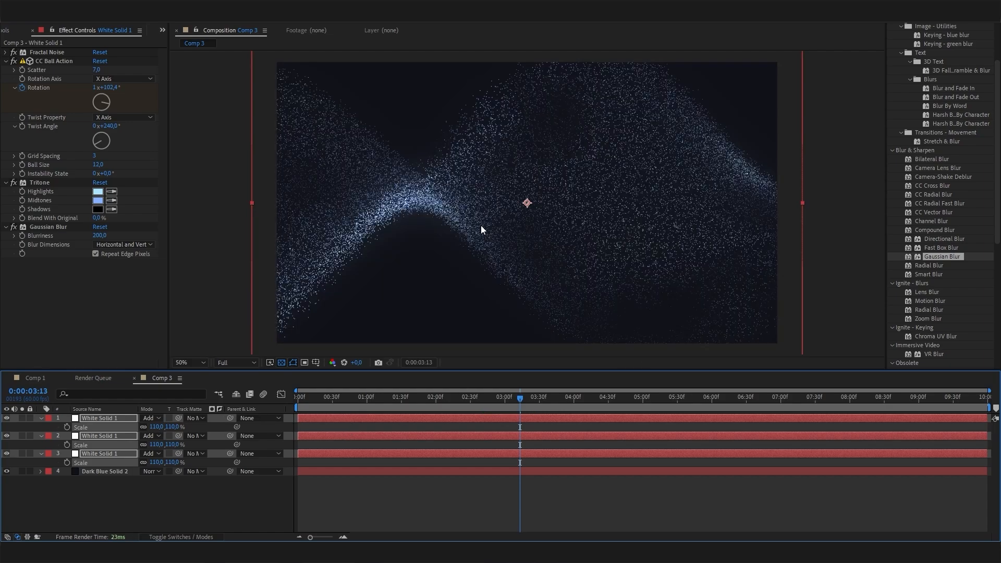